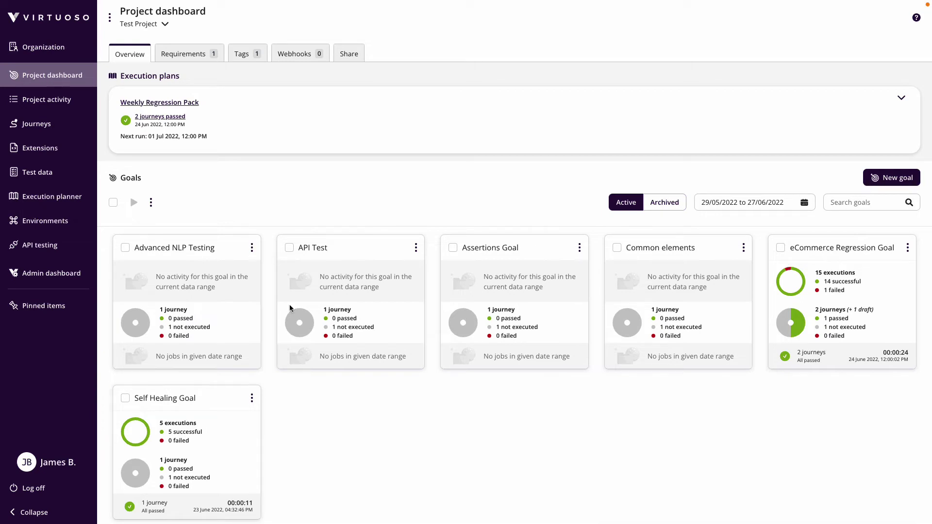
Open the eCommerce Regression Goal and view its First journey with four checkpoints.
{"action": "left_click", "coordinate": [807, 252]}
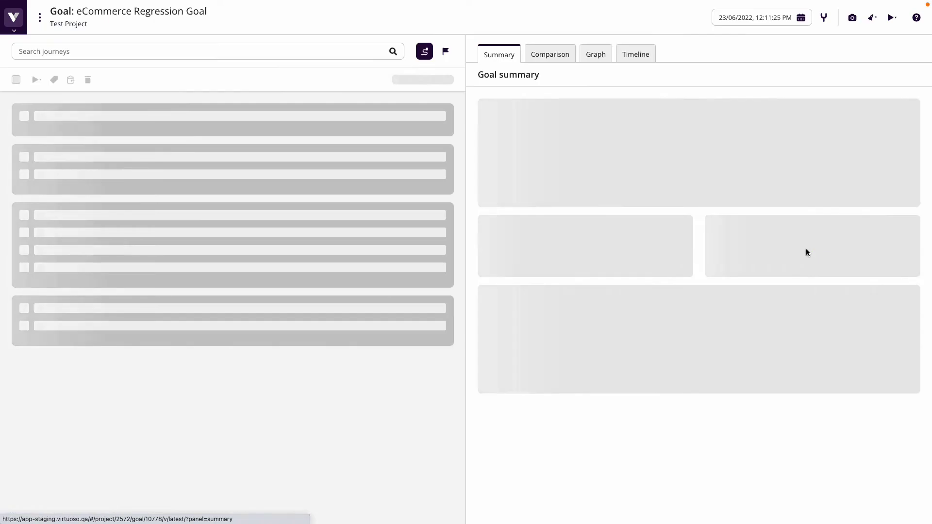
{"action": "left_click", "coordinate": [312, 128]}
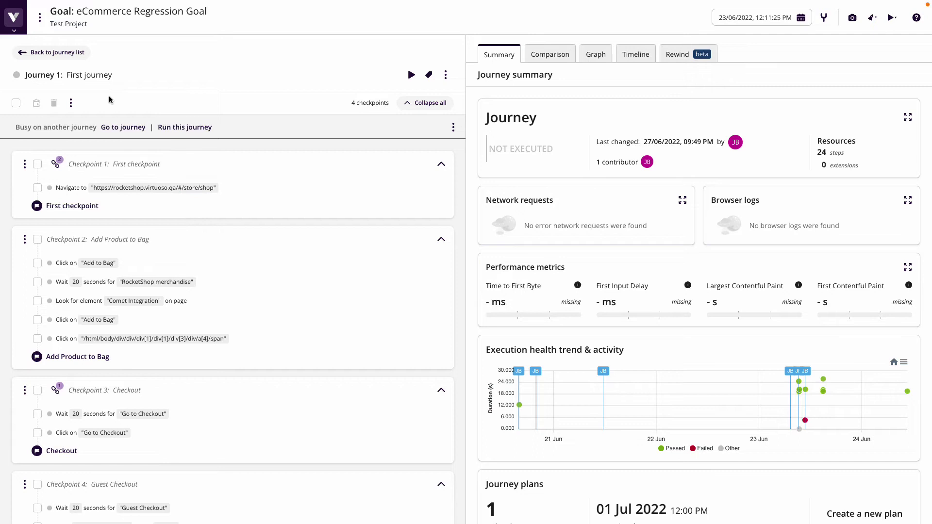
In the Environment manager, create a new environment named stage.
{"action": "left_click", "coordinate": [14, 32]}
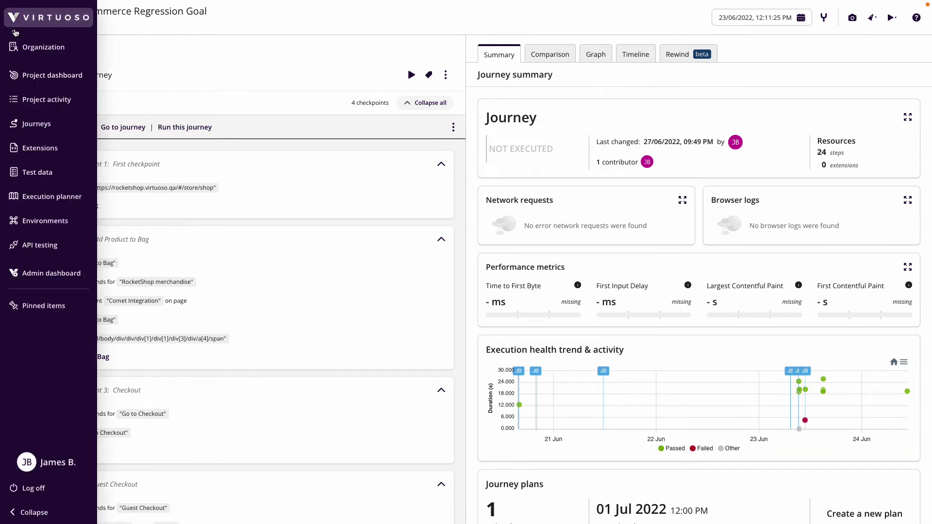
{"action": "left_click", "coordinate": [45, 221]}
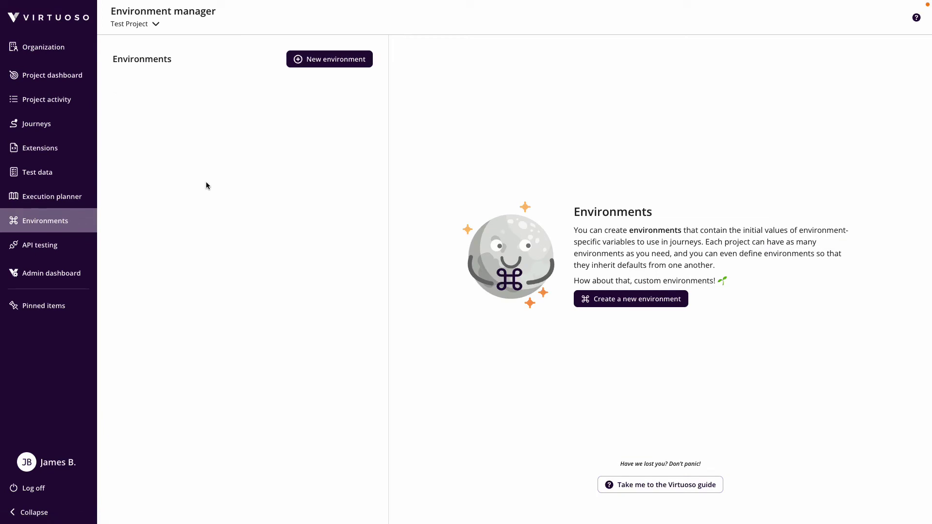
{"action": "left_click", "coordinate": [336, 61]}
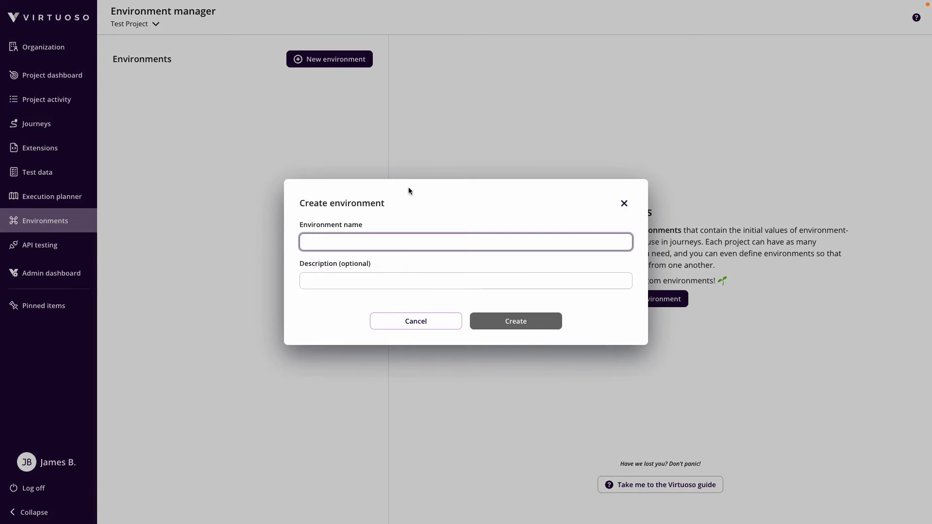
{"action": "type", "text": "stage"}
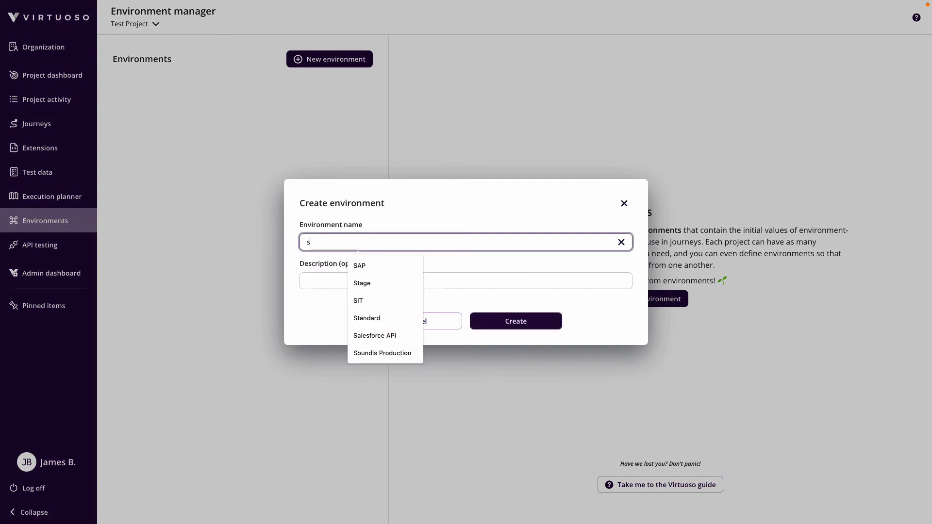
{"action": "left_click", "coordinate": [330, 313]}
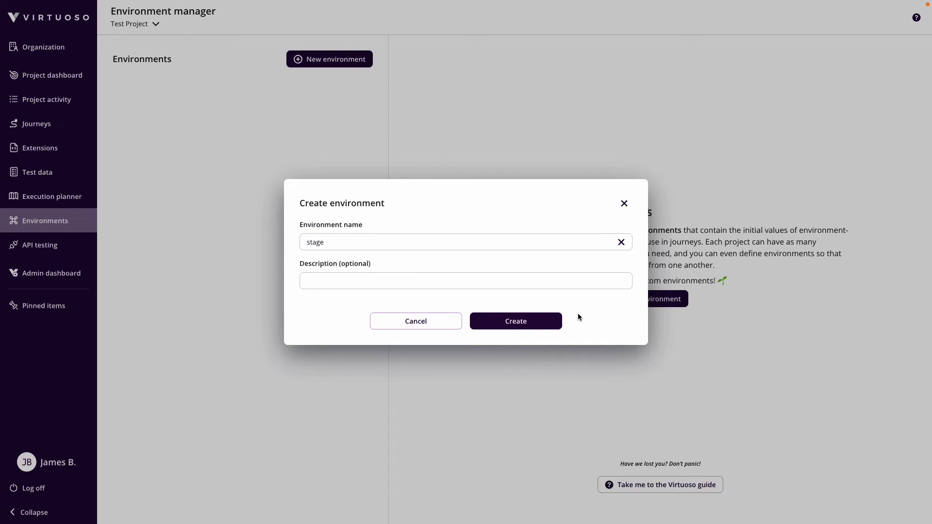
{"action": "left_click", "coordinate": [539, 321]}
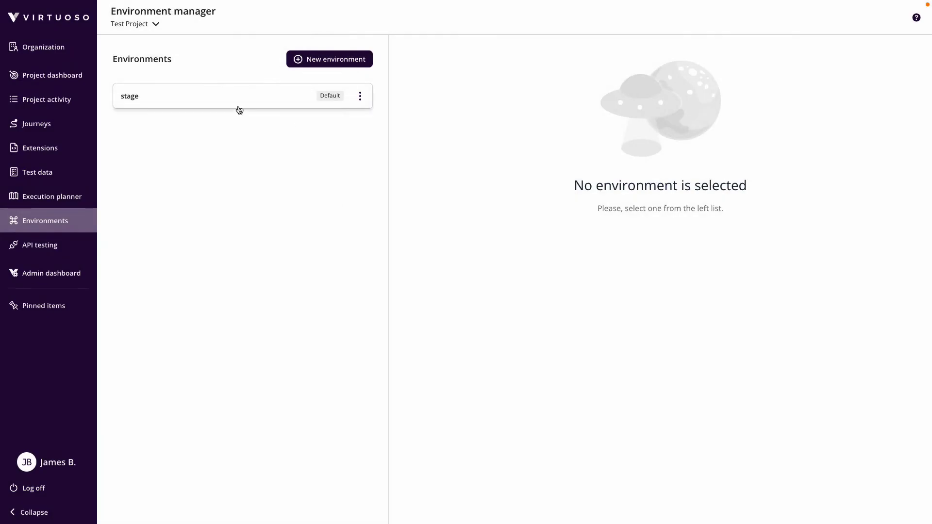
Create two more environments named uat and prod.
{"action": "left_click", "coordinate": [321, 60]}
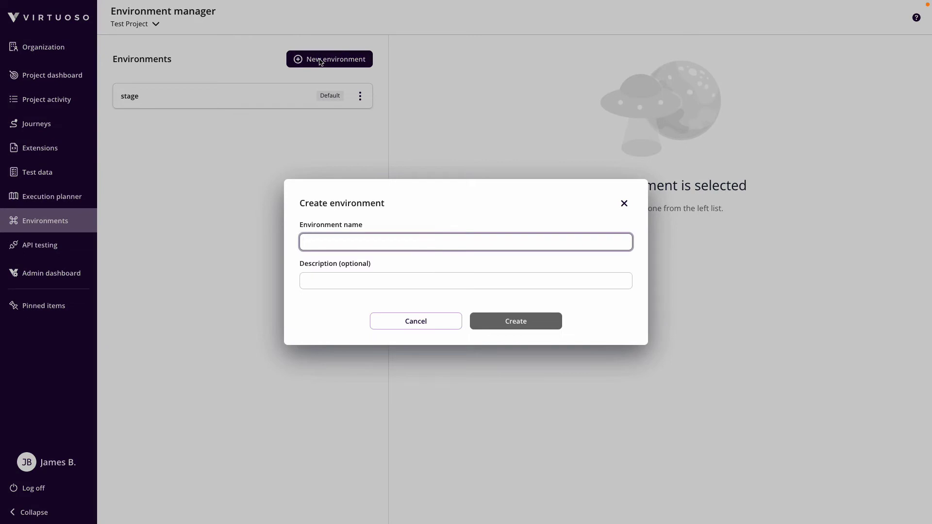
{"action": "type", "text": "uat"}
{"action": "left_click", "coordinate": [470, 265]}
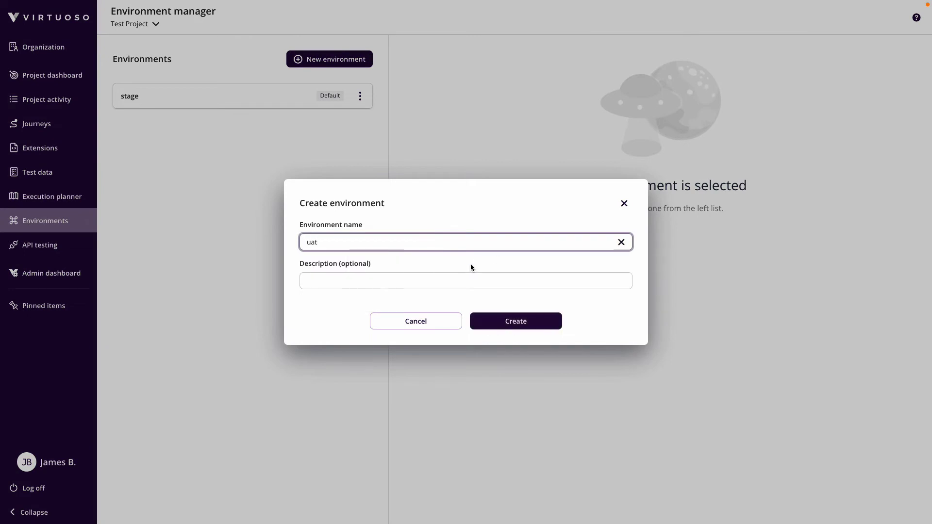
{"action": "left_click", "coordinate": [520, 324]}
{"action": "left_click", "coordinate": [312, 62]}
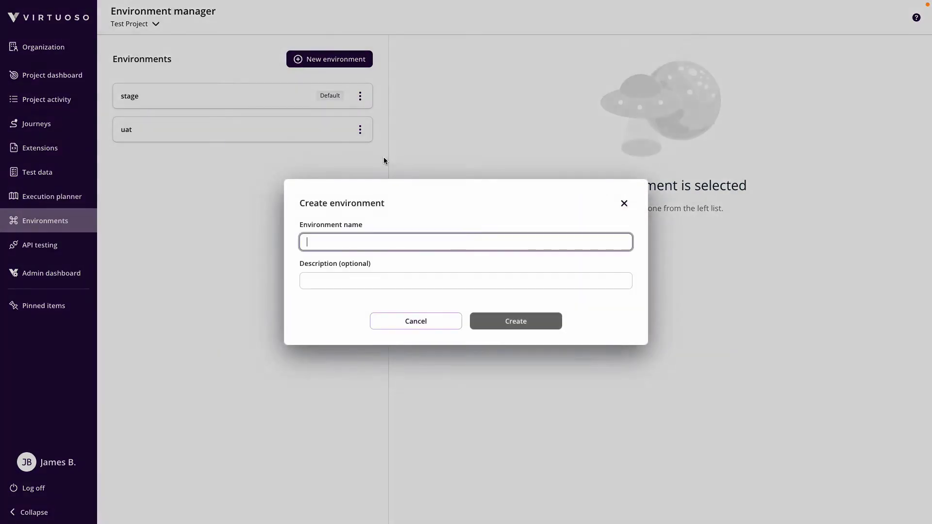
{"action": "left_click", "coordinate": [377, 237]}
{"action": "type", "text": "prod"}
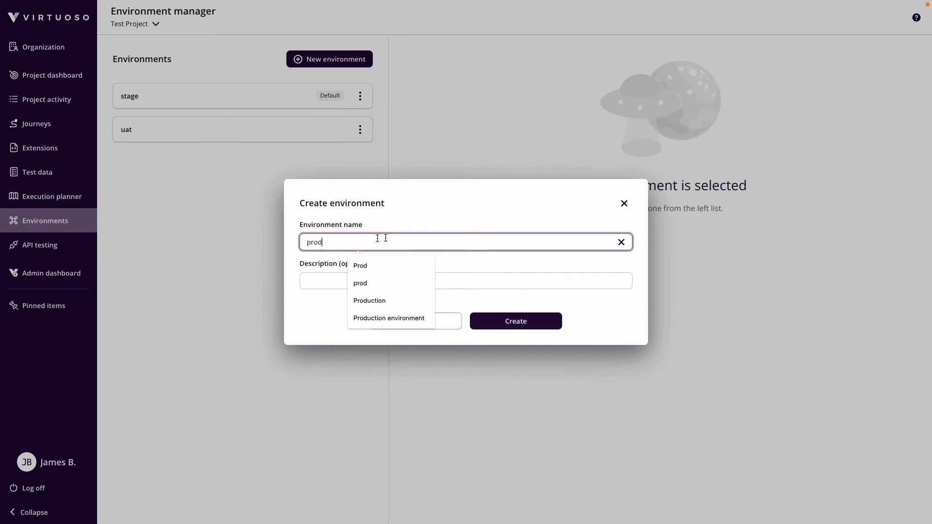
{"action": "left_click", "coordinate": [540, 324]}
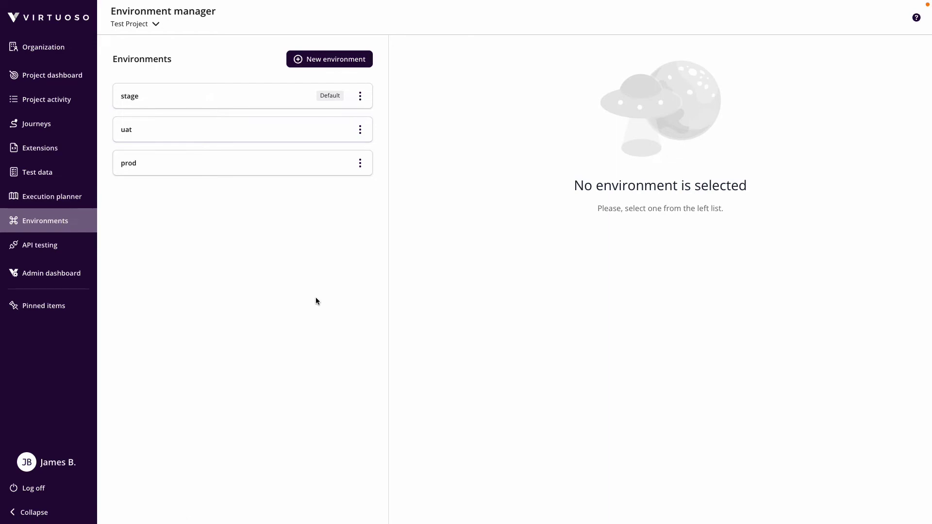
Make prod the project default environment and open its empty variable list.
{"action": "left_click", "coordinate": [358, 164]}
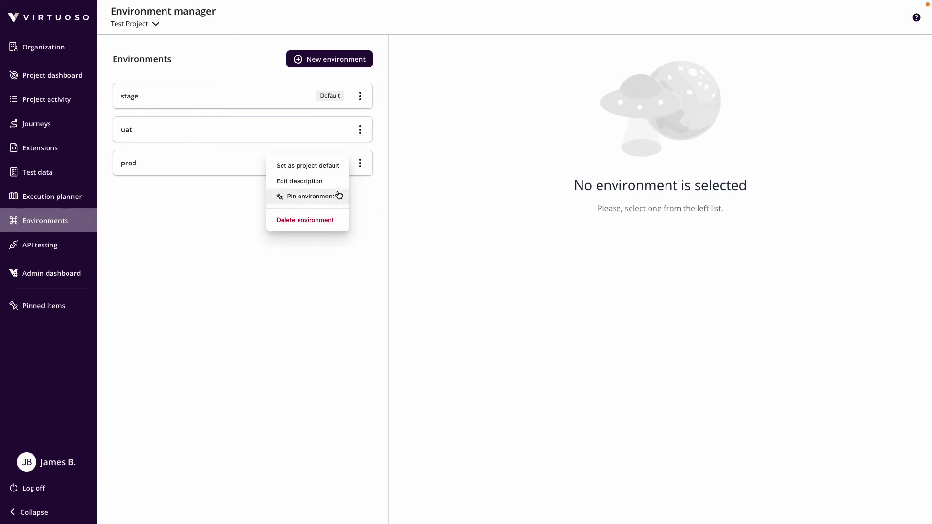
{"action": "left_click", "coordinate": [321, 167]}
{"action": "left_click", "coordinate": [496, 293]}
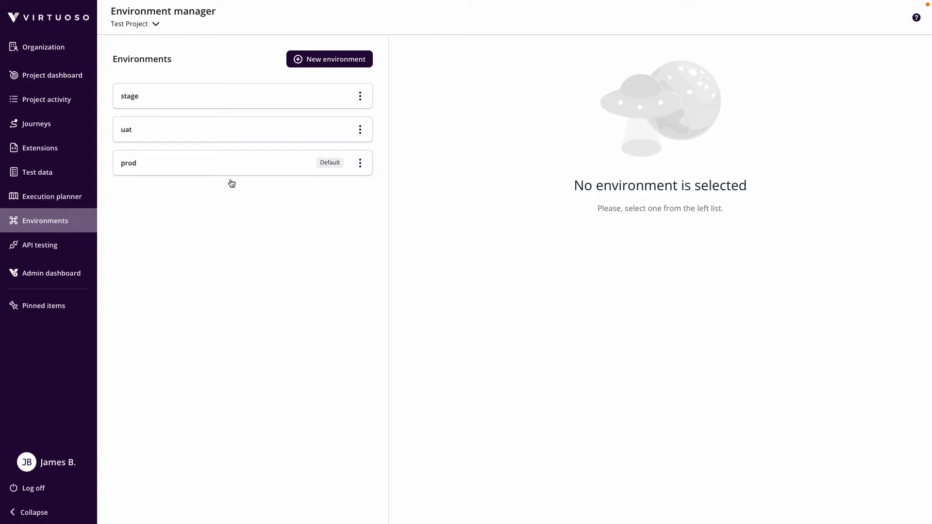
{"action": "left_click", "coordinate": [192, 169]}
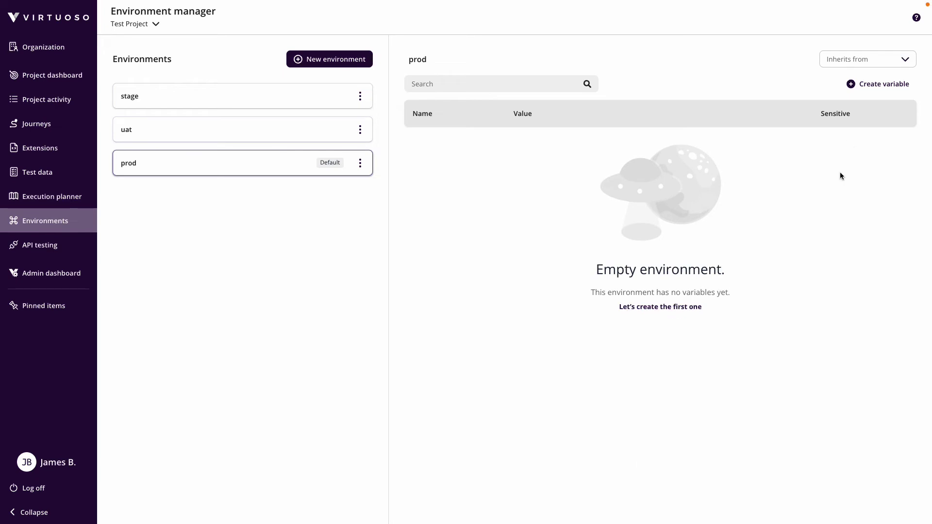
{"action": "left_click", "coordinate": [873, 86]}
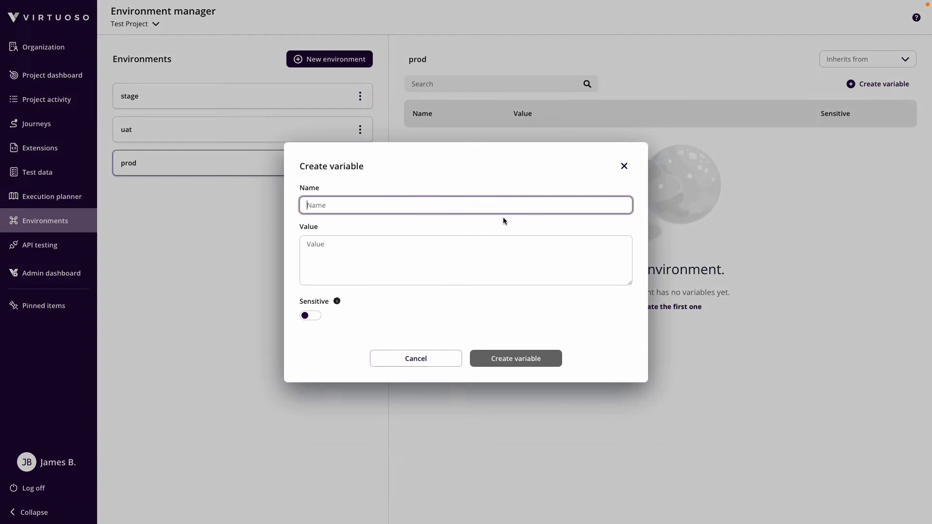
{"action": "type", "text": "url"}
{"action": "left_click", "coordinate": [456, 247]}
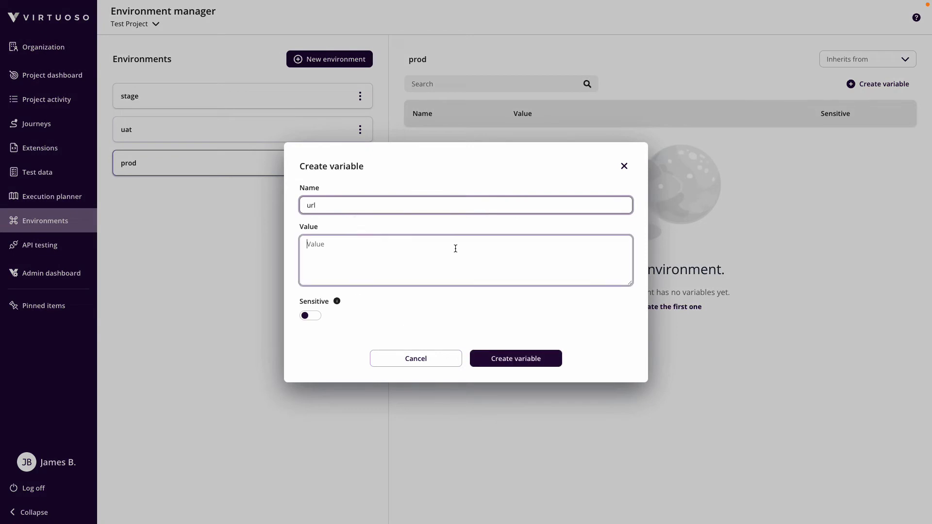
{"action": "type", "text": "https://"}
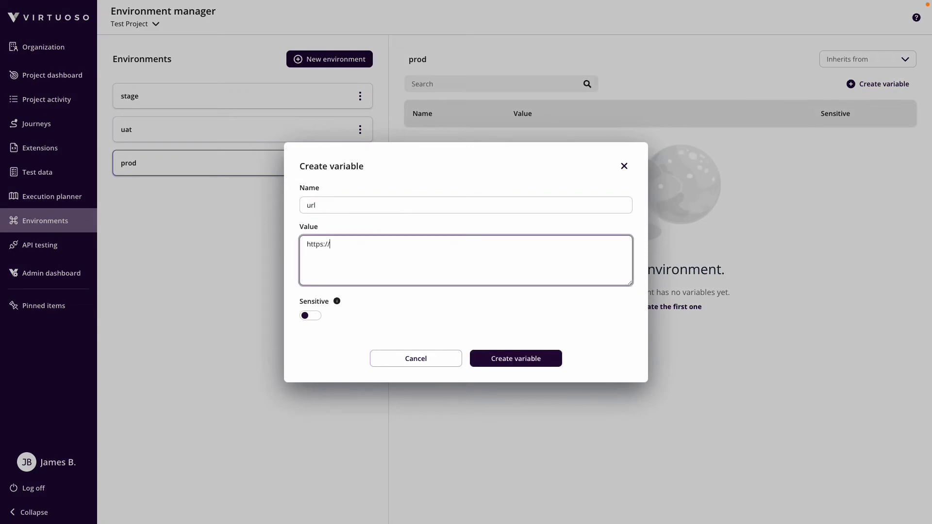
{"action": "type", "text": "rocketshop."}
{"action": "type", "text": "virtiu"}
{"action": "type", "text": "uio"}
{"action": "type", "text": "oso.qa"}
{"action": "left_click", "coordinate": [526, 361]}
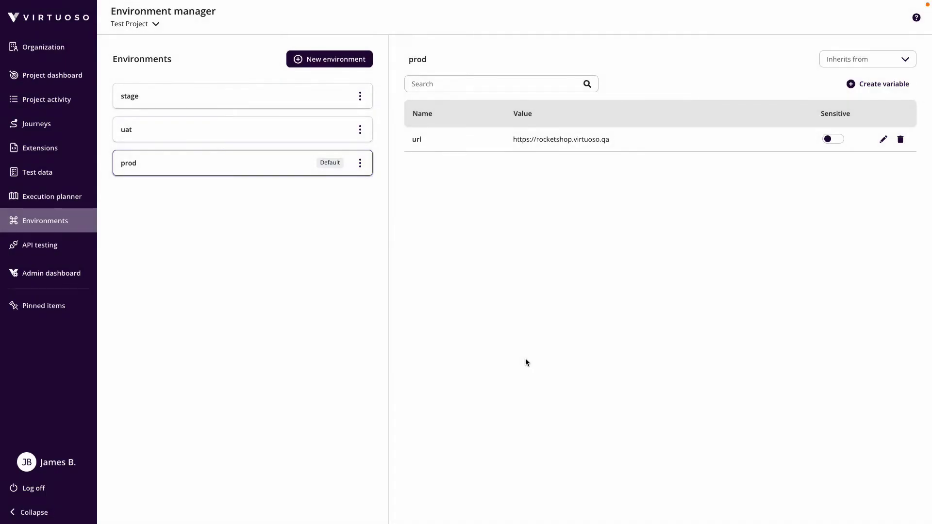
{"action": "left_click", "coordinate": [291, 131]}
{"action": "left_click", "coordinate": [893, 85]}
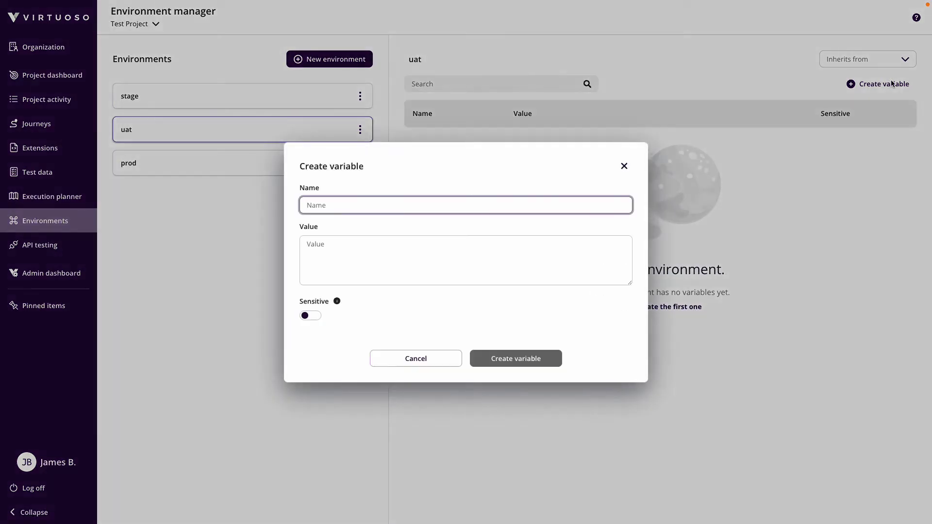
{"action": "type", "text": "url"}
{"action": "left_click", "coordinate": [586, 246]}
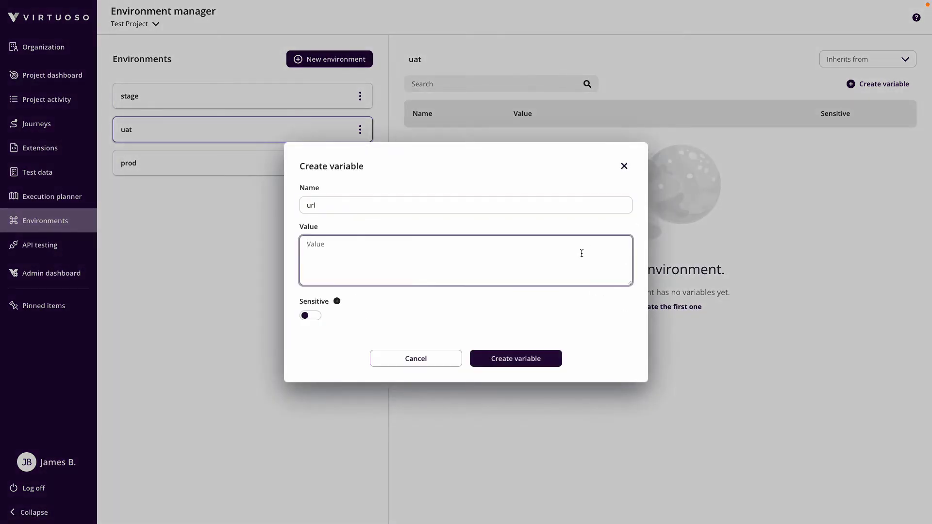
{"action": "type", "text": "h"}
{"action": "type", "text": "ttps://uat-rocketshop.virtuoso.qa"}
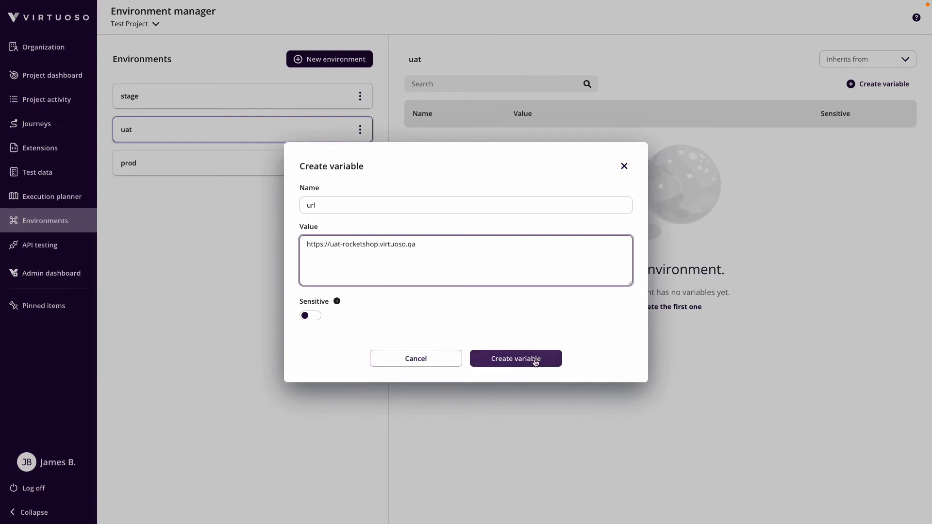
{"action": "left_click", "coordinate": [535, 358]}
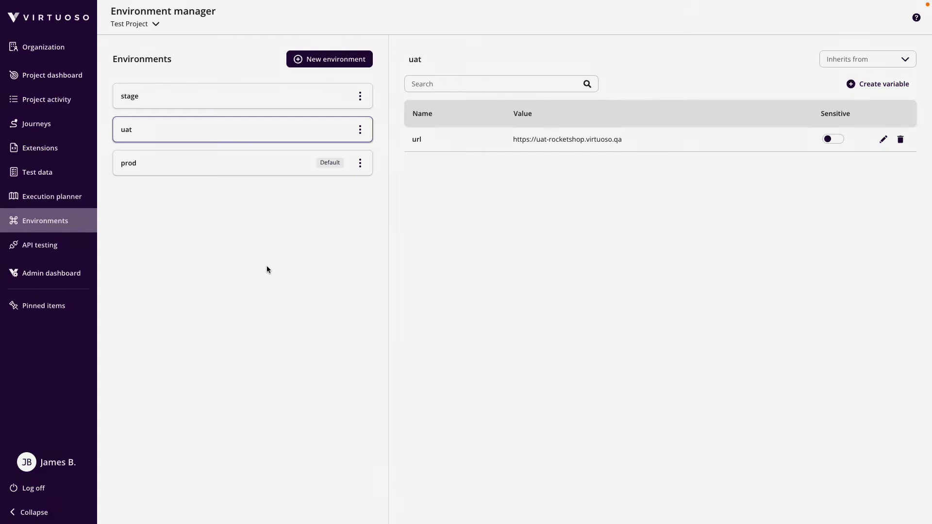
{"action": "left_click", "coordinate": [250, 97]}
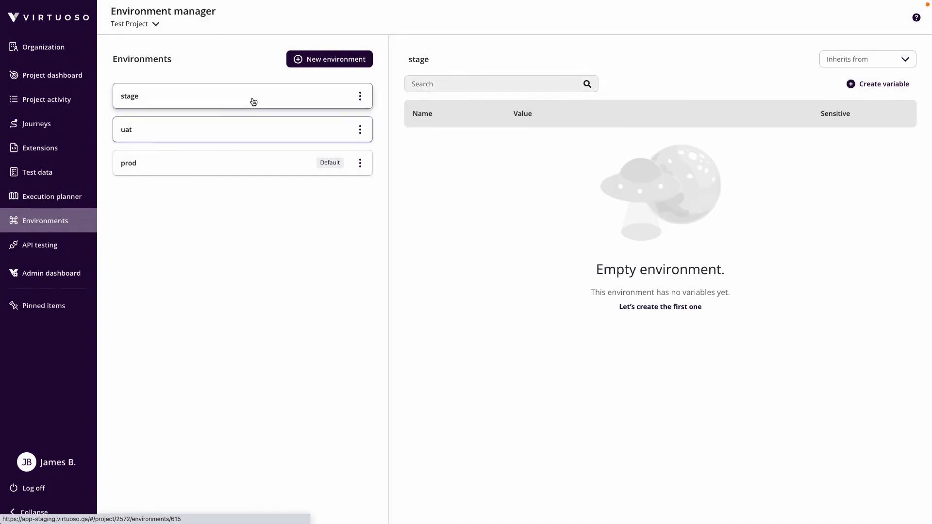
{"action": "left_click", "coordinate": [876, 84]}
{"action": "left_click", "coordinate": [480, 201]}
{"action": "type", "text": "url"}
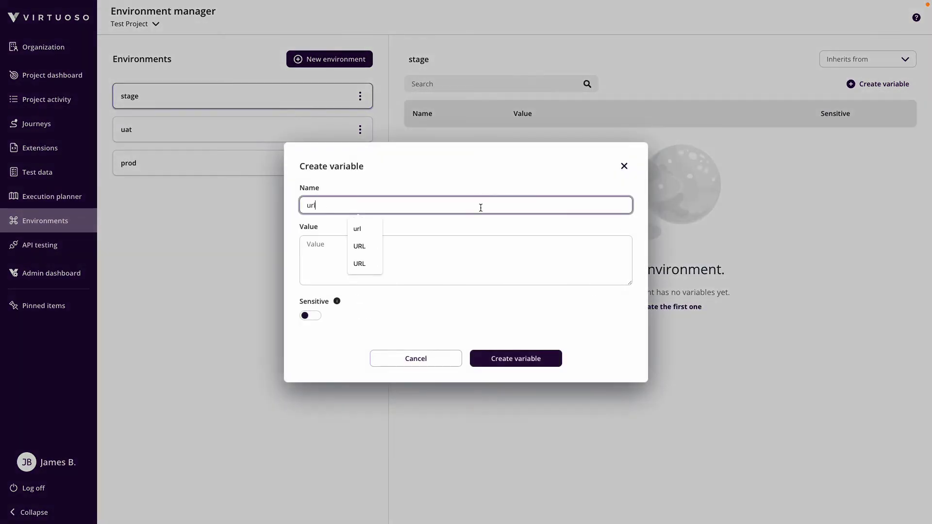
{"action": "left_click", "coordinate": [470, 254]}
{"action": "type", "text": "https://"}
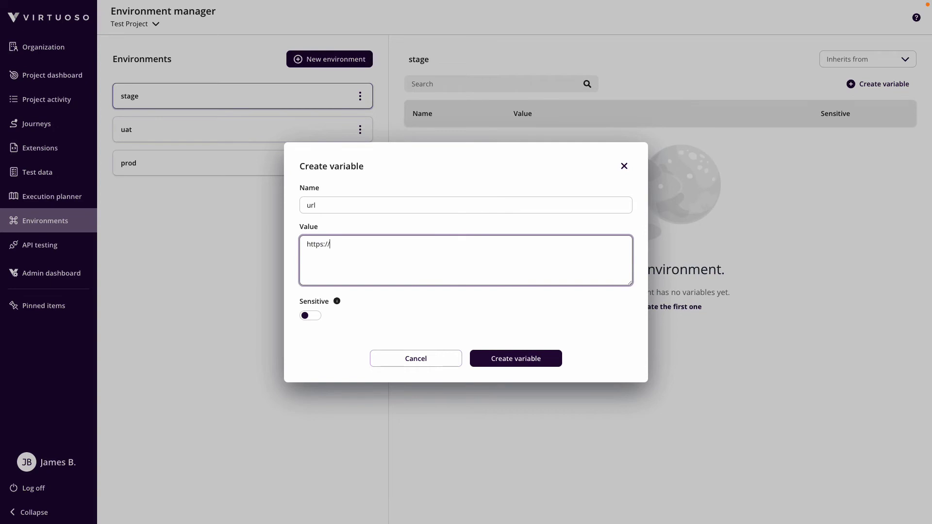
{"action": "type", "text": "stage"}
{"action": "type", "text": "-rocke"}
{"action": "type", "text": "tshop.virtuoos.q"}
{"action": "type", "text": ".qa"}
{"action": "left_click", "coordinate": [547, 365]}
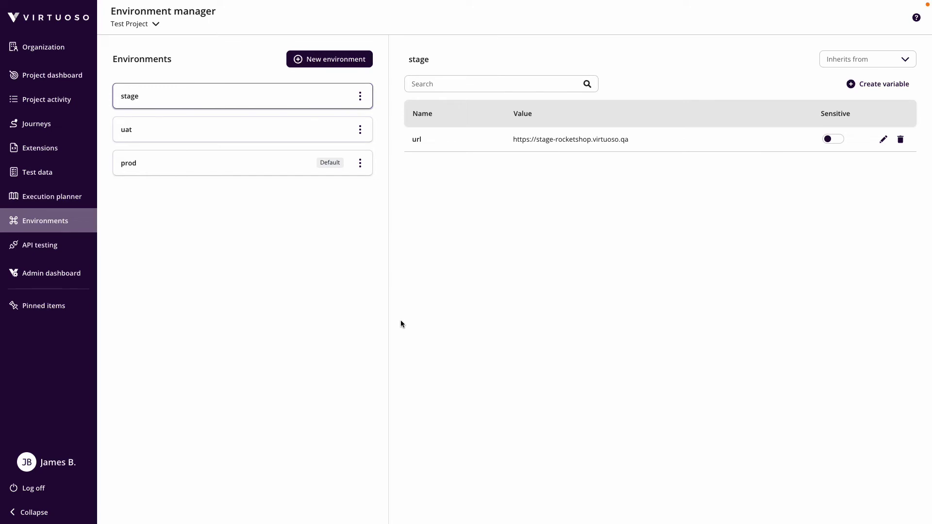
Compare the url values across the prod, uat and stage environments.
{"action": "left_click", "coordinate": [235, 167]}
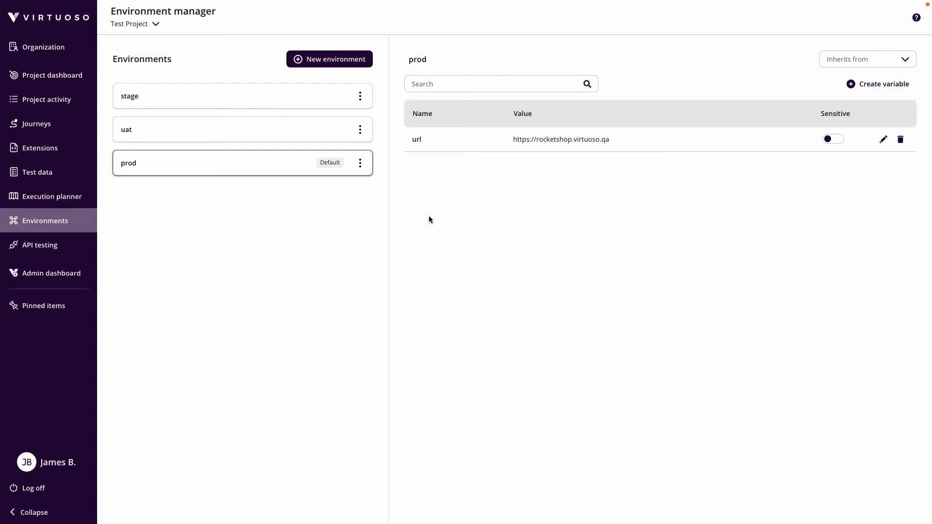
{"action": "left_click", "coordinate": [331, 136]}
{"action": "left_click", "coordinate": [308, 103]}
{"action": "left_click", "coordinate": [303, 162]}
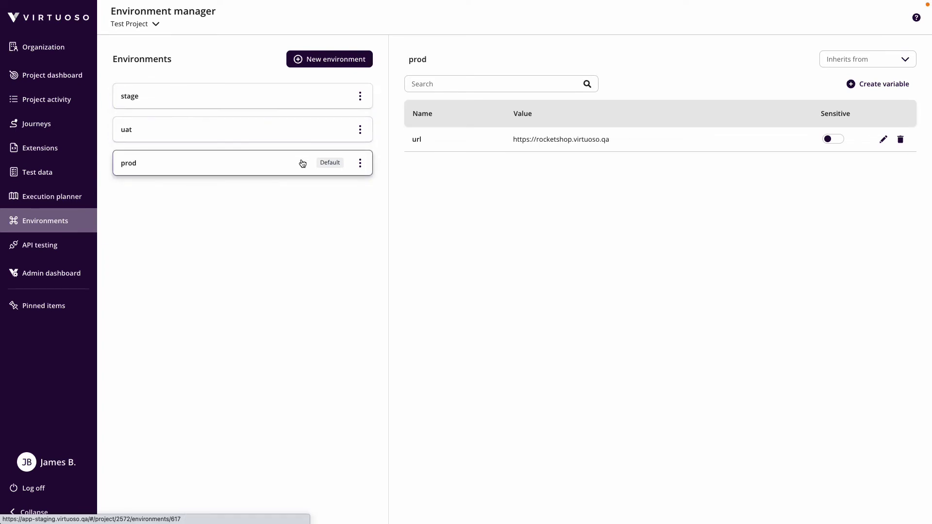
Create goal 'Environment Test' with starting URL rocketshop.virtuoso.qa and add its first journey.
{"action": "left_click", "coordinate": [45, 77]}
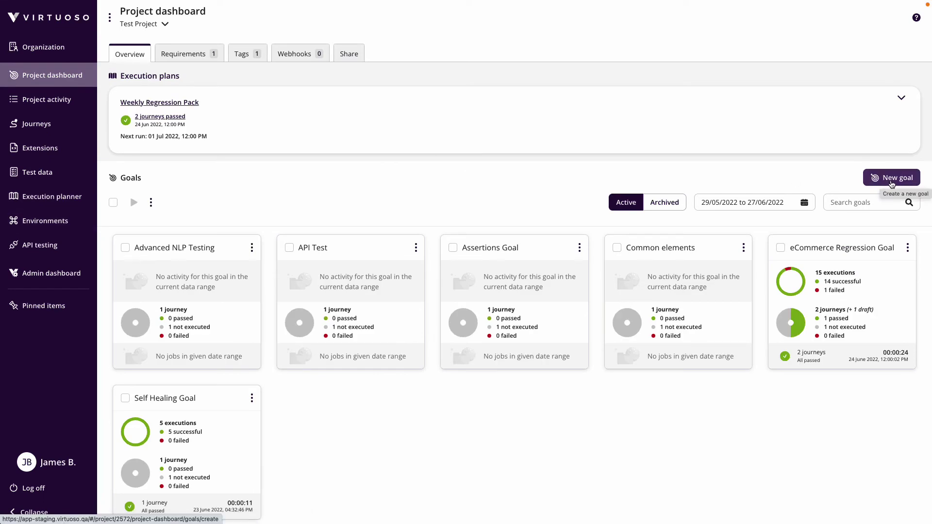
{"action": "left_click", "coordinate": [892, 178]}
{"action": "left_click", "coordinate": [639, 160]}
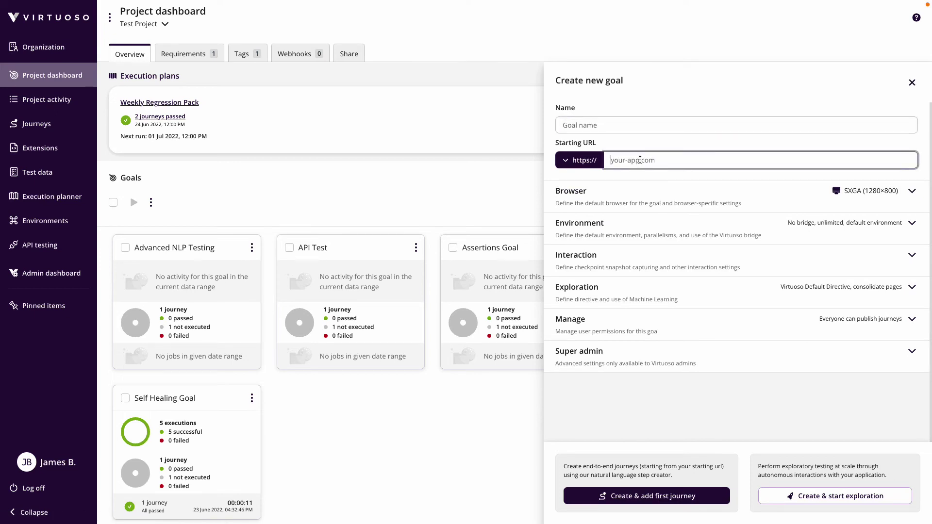
{"action": "type", "text": "rocketshop.virtuoso.qa"}
{"action": "left_click", "coordinate": [596, 124]}
{"action": "type", "text": "Envir"}
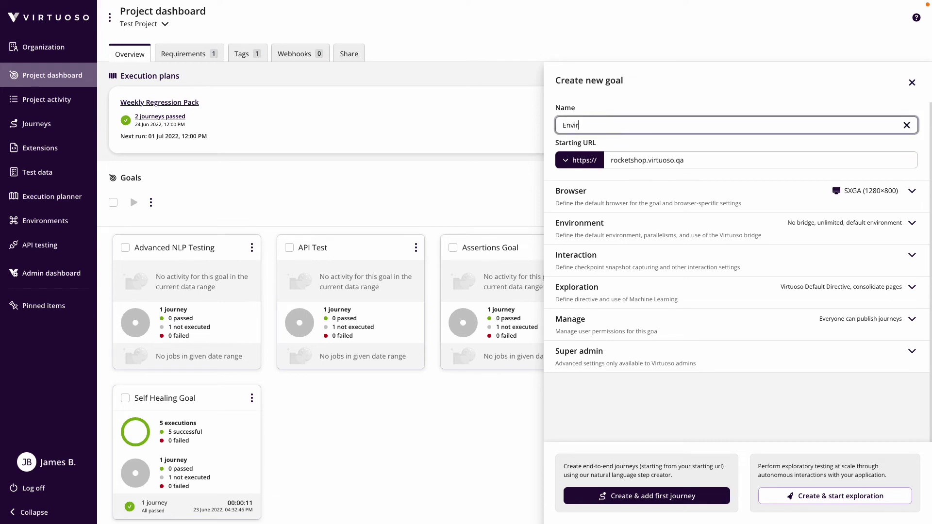
{"action": "type", "text": "onment Test"}
{"action": "left_click", "coordinate": [684, 496]}
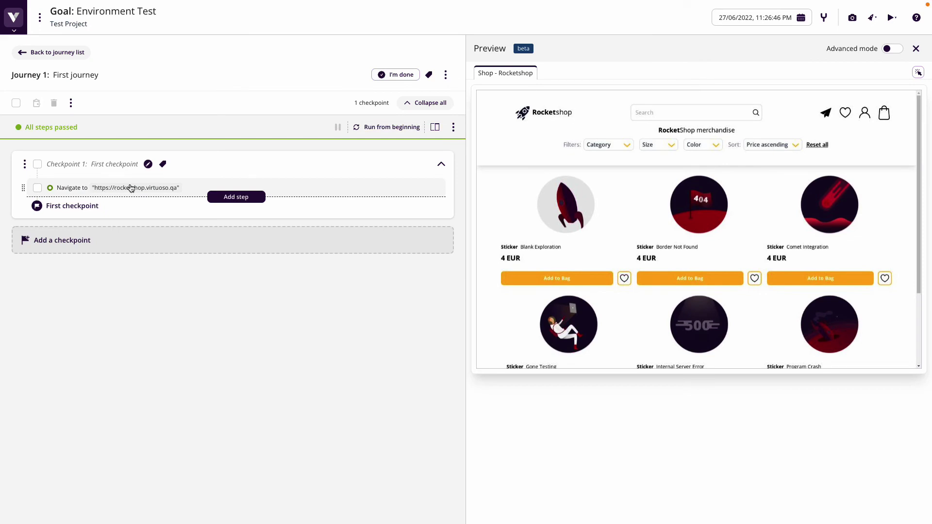
Point the Navigate step at the $url variable and clear its default value.
{"action": "left_click", "coordinate": [158, 191]}
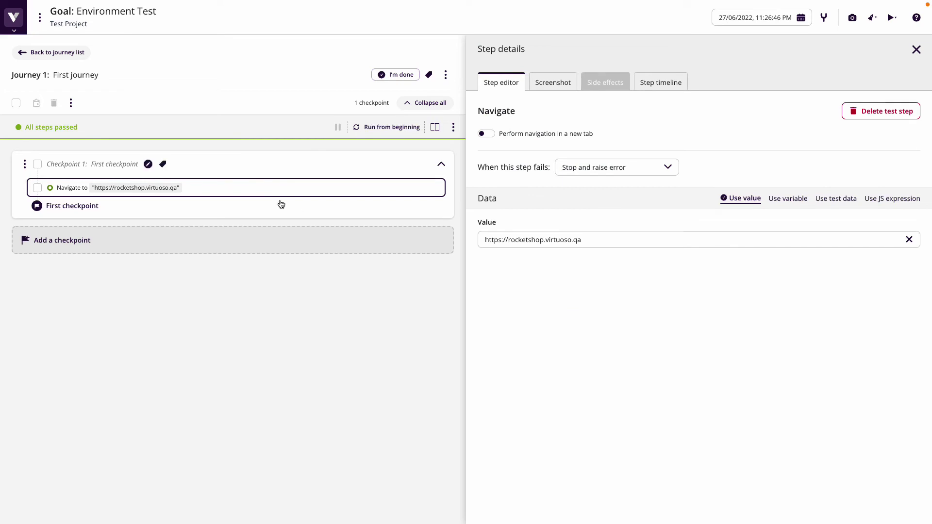
{"action": "mouse_move", "coordinate": [254, 196]}
{"action": "left_click_drag", "start_coordinate": [481, 49], "coordinate": [536, 61]}
{"action": "left_click", "coordinate": [566, 339]}
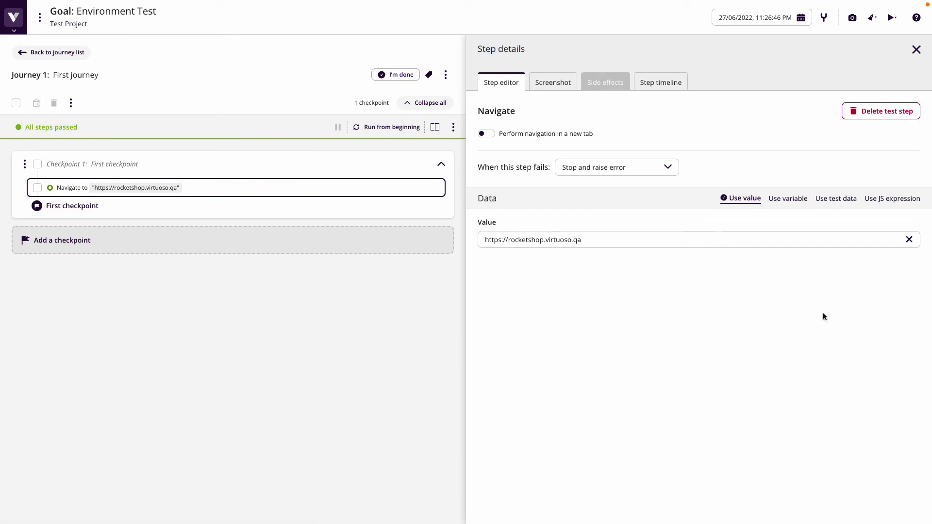
{"action": "left_click", "coordinate": [787, 199]}
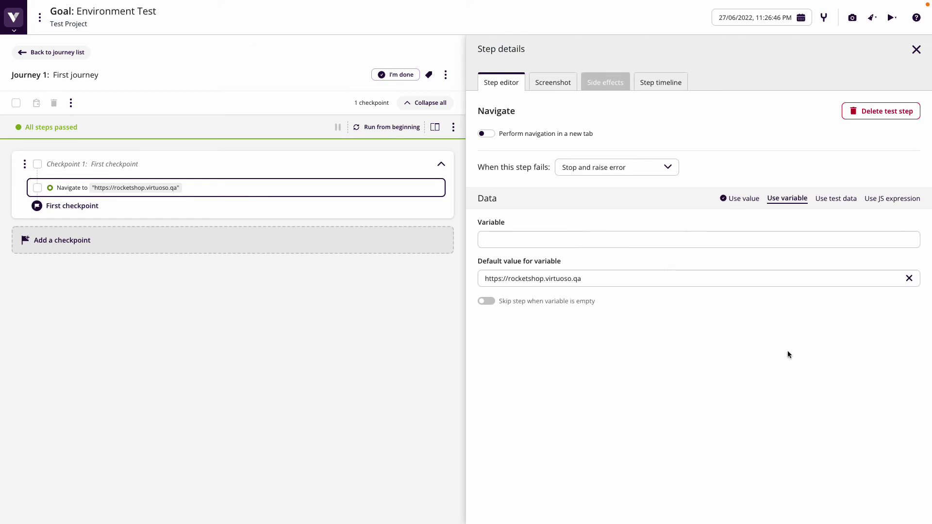
{"action": "left_click", "coordinate": [518, 238]}
{"action": "type", "text": "ur"}
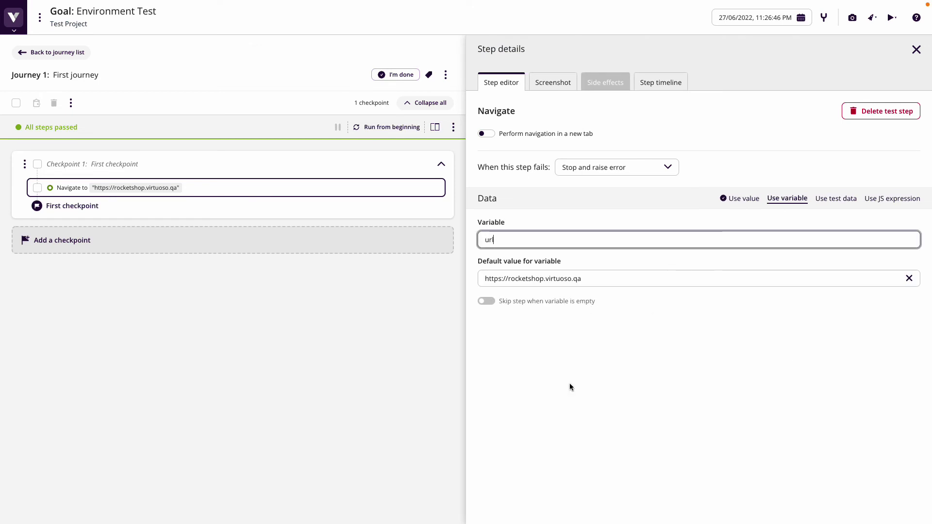
{"action": "type", "text": "l"}
{"action": "key", "text": "Return"}
{"action": "left_click", "coordinate": [616, 281]}
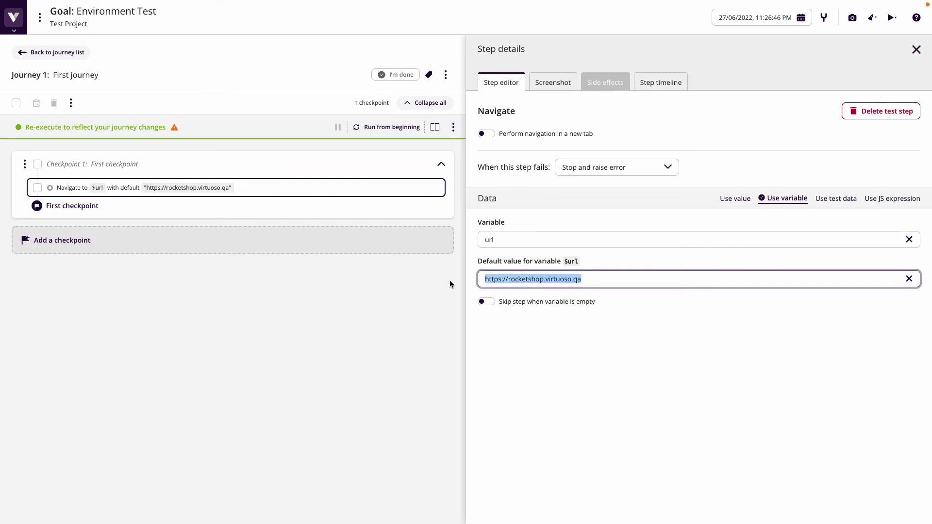
{"action": "key", "text": "BackSpace"}
{"action": "left_click", "coordinate": [566, 377]}
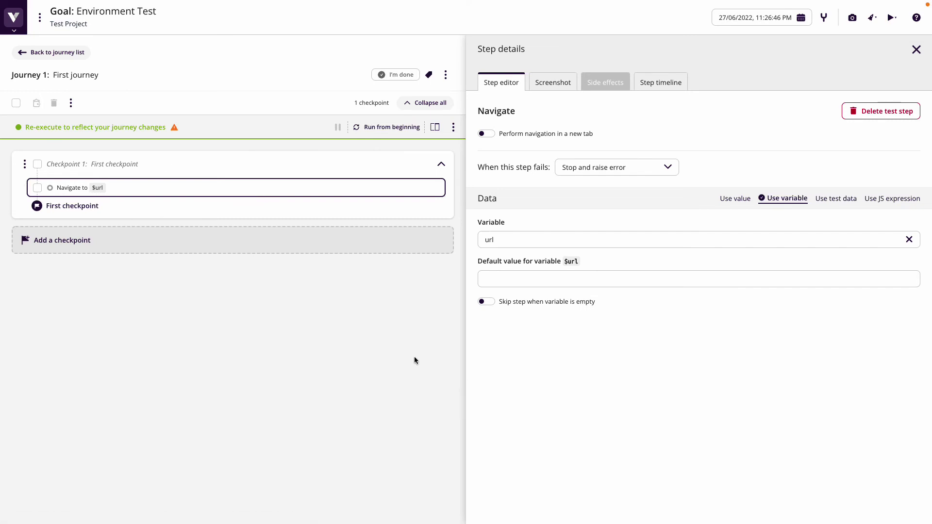
Re-run the journey from the beginning and check the Navigate step's resolved url in Side effects.
{"action": "left_click", "coordinate": [917, 50]}
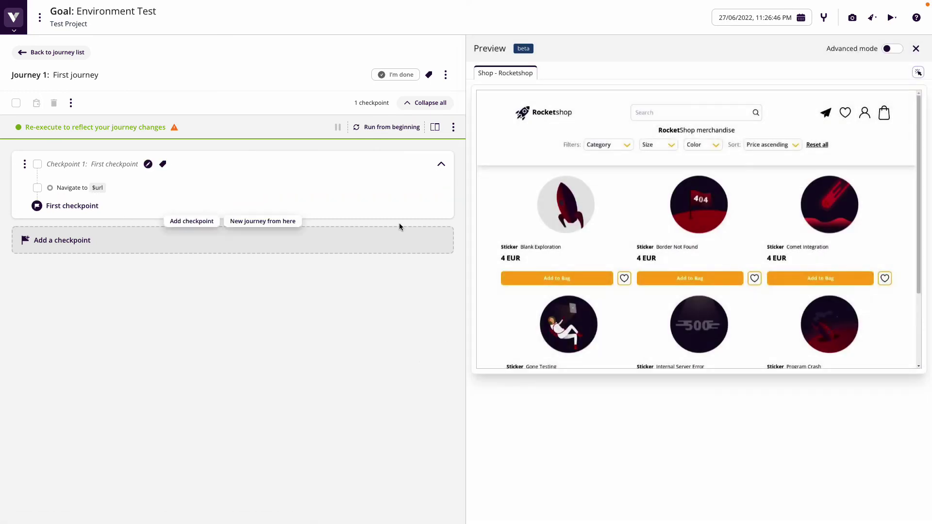
{"action": "left_click", "coordinate": [391, 127]}
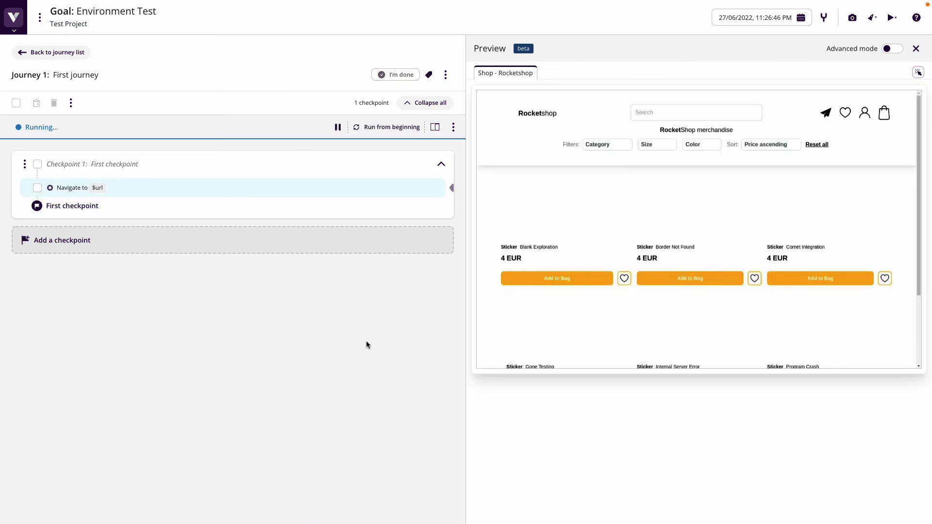
{"action": "left_click", "coordinate": [100, 193]}
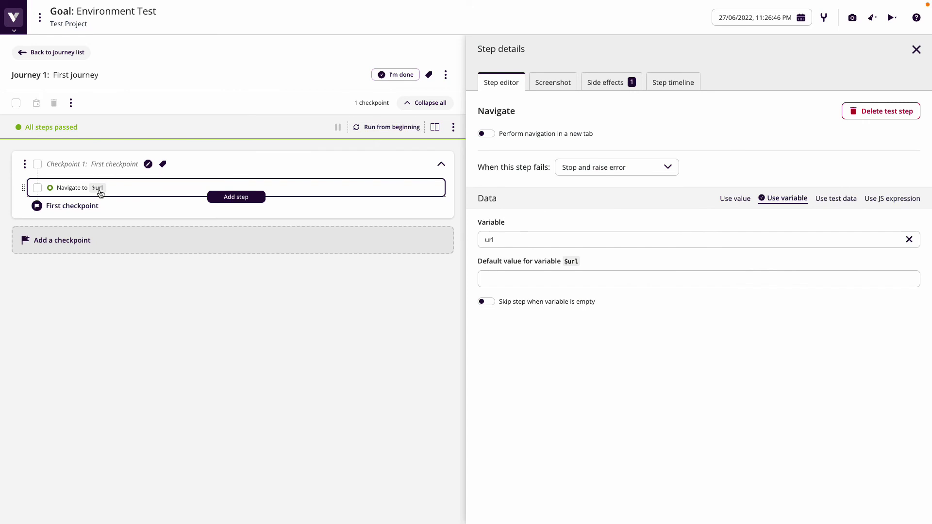
{"action": "left_click", "coordinate": [608, 83]}
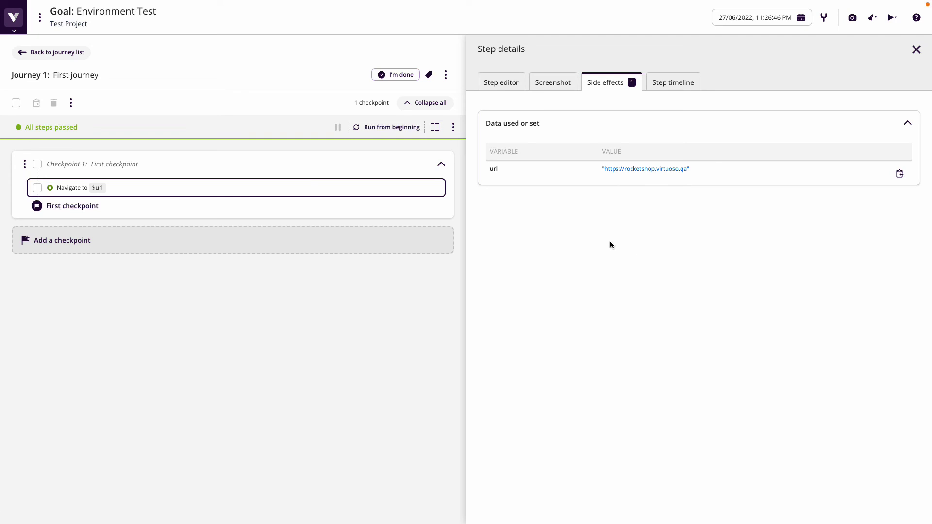
Review the prod environment's url variable in the Environment manager.
{"action": "left_click", "coordinate": [19, 32]}
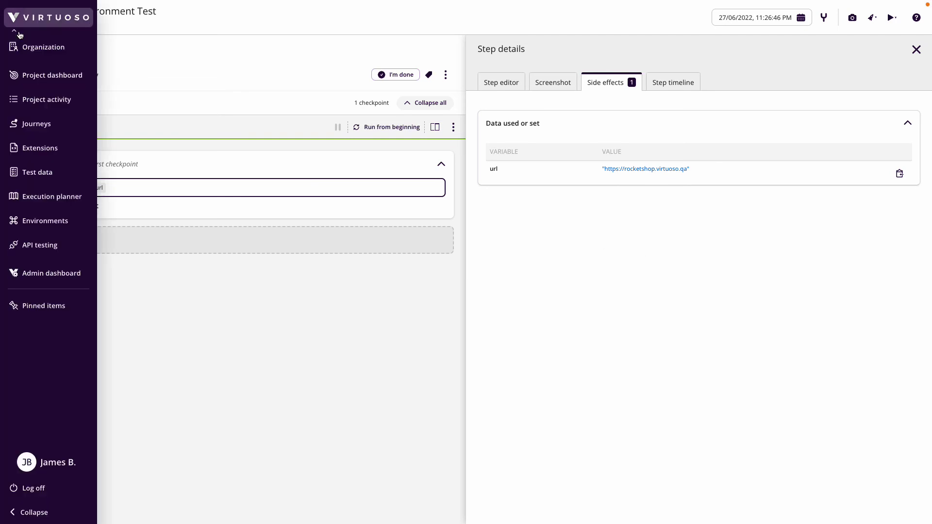
{"action": "left_click", "coordinate": [52, 221]}
{"action": "left_click", "coordinate": [324, 166]}
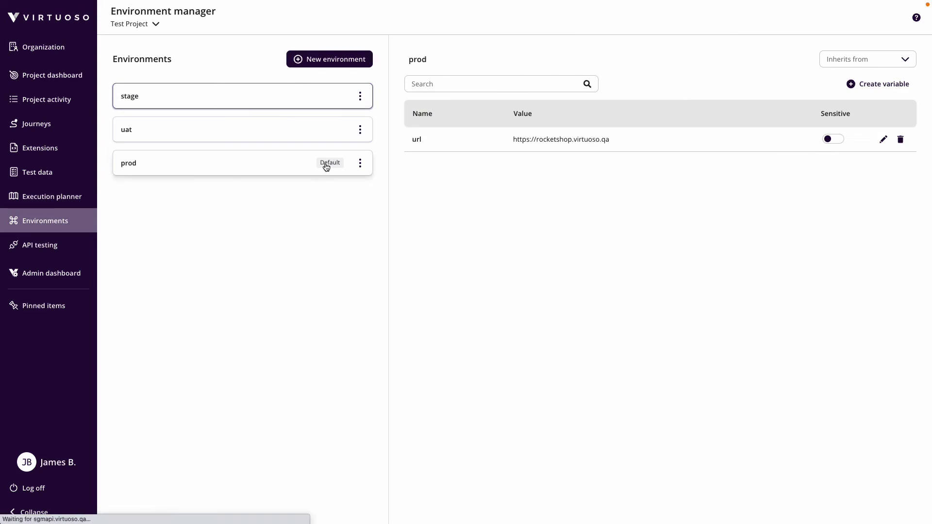
{"action": "left_click_drag", "start_coordinate": [560, 142], "coordinate": [613, 269]}
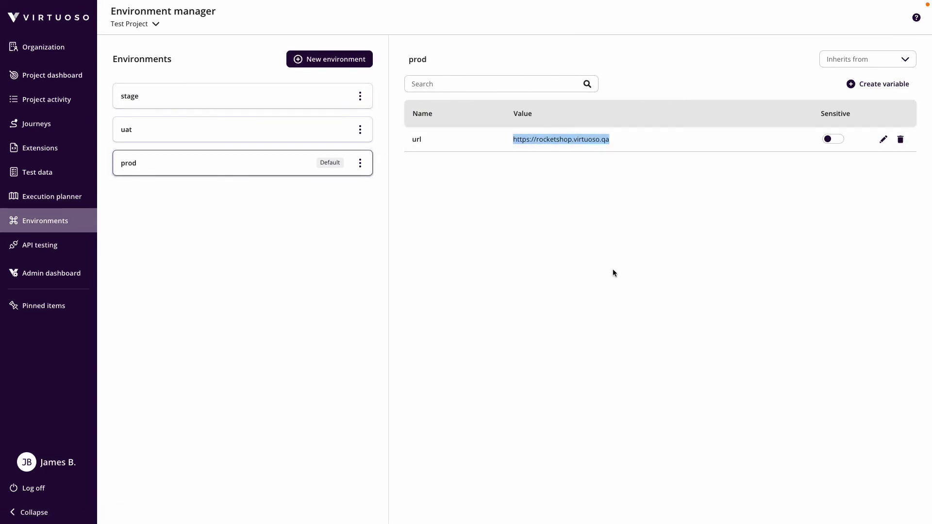
{"action": "left_click", "coordinate": [612, 269]}
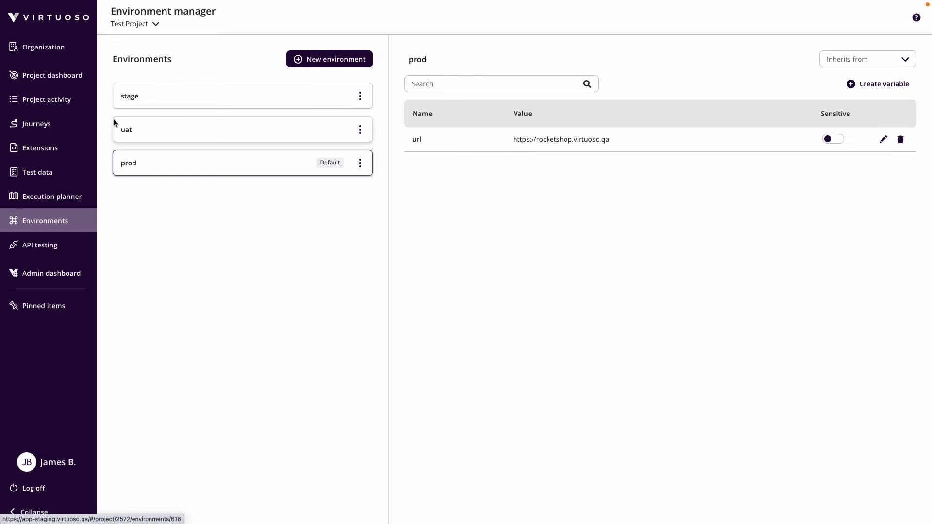
Reopen the Environment Test goal's First journey from the project dashboard.
{"action": "left_click", "coordinate": [52, 74]}
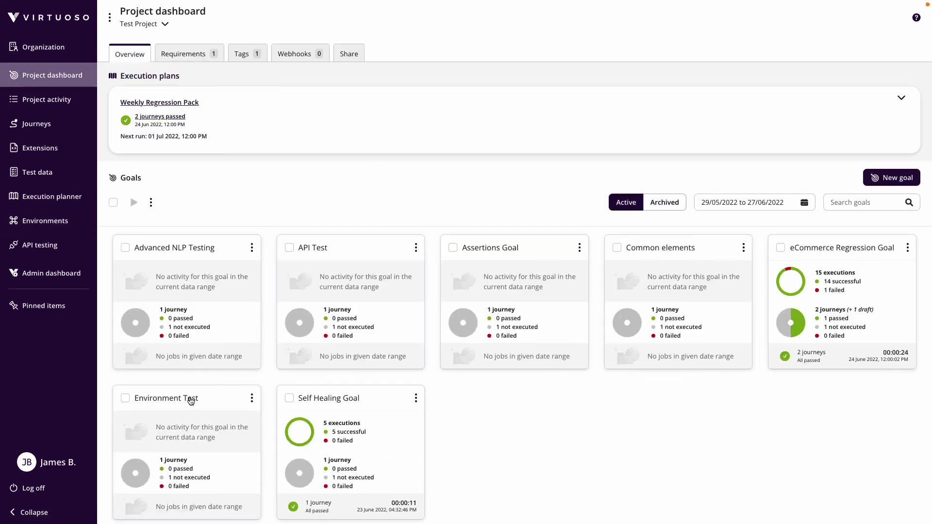
{"action": "left_click", "coordinate": [190, 399]}
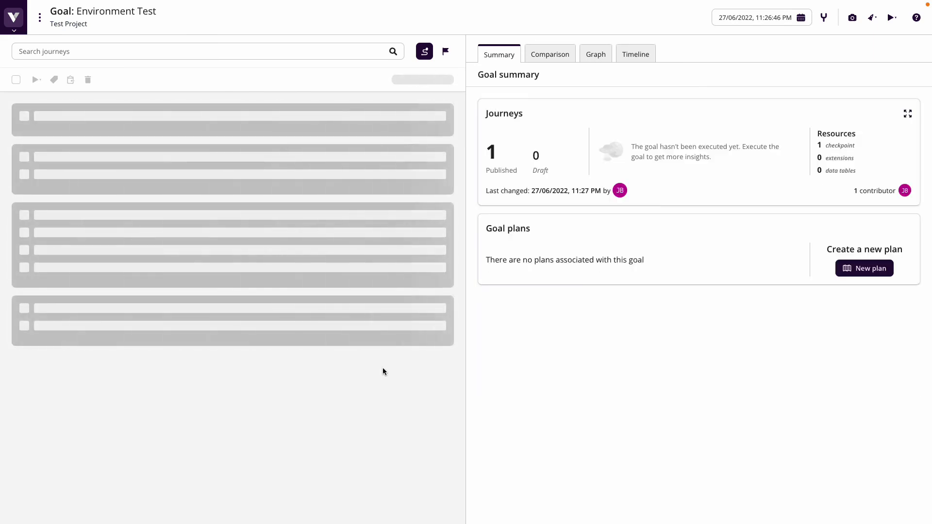
{"action": "left_click", "coordinate": [308, 121]}
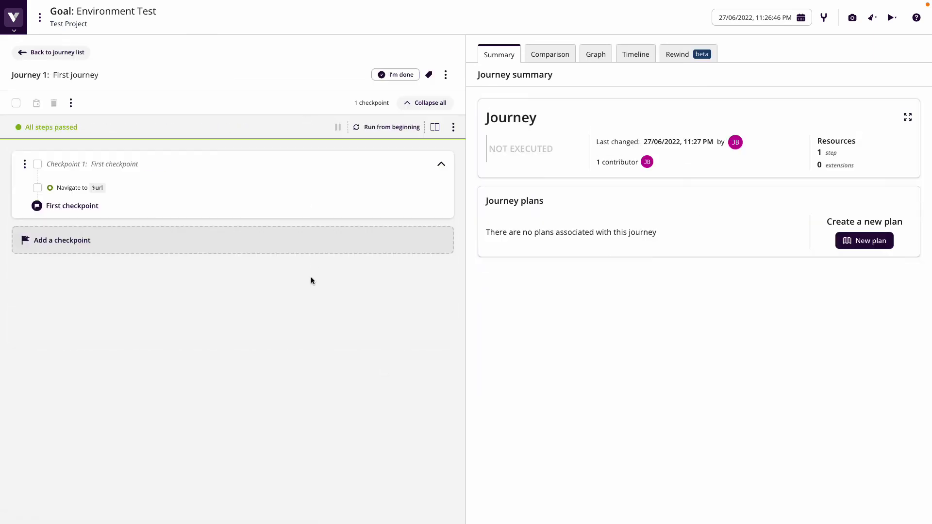
{"action": "mouse_move", "coordinate": [79, 200]}
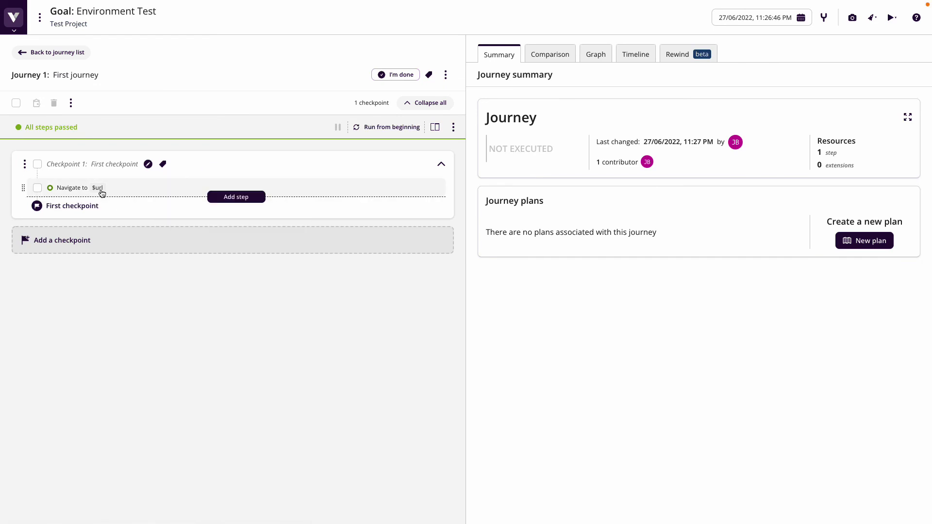
Pick stage as the goal's default environment in Edit goal, then cancel and discard that change.
{"action": "left_click", "coordinate": [38, 18]}
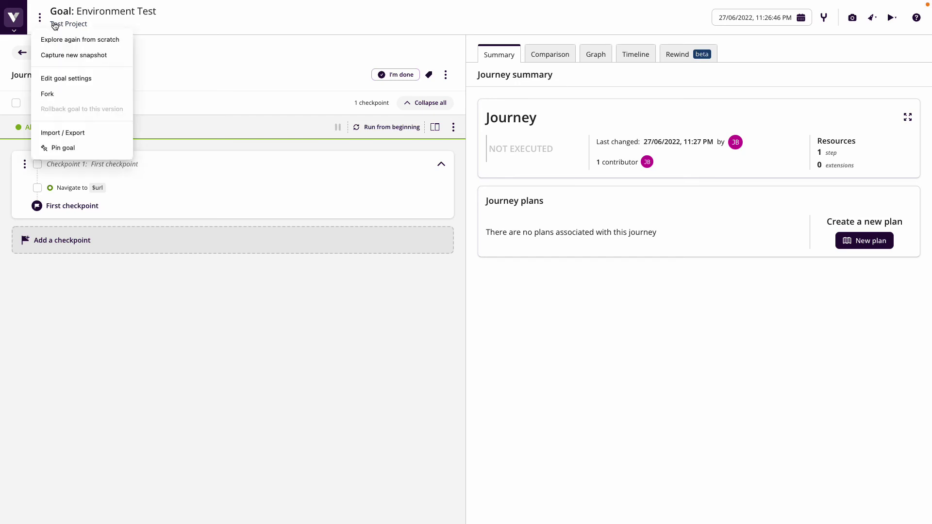
{"action": "left_click", "coordinate": [66, 78]}
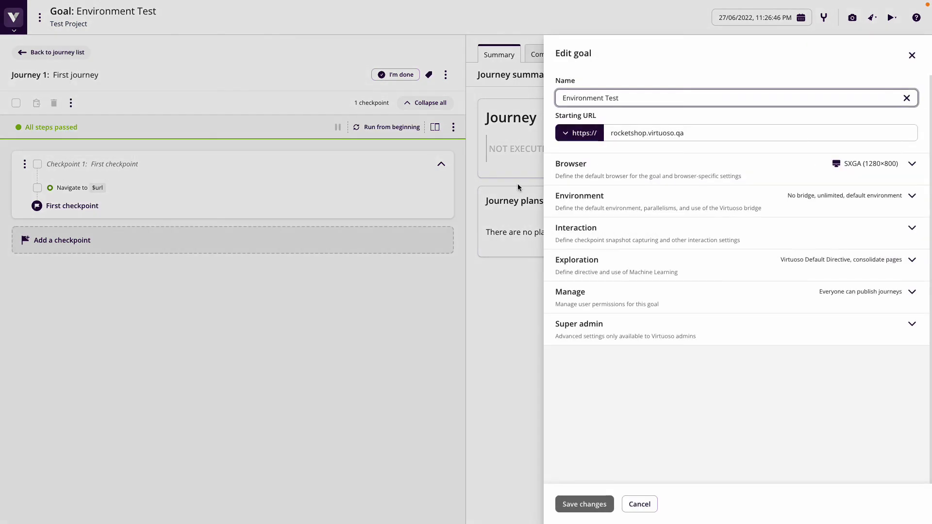
{"action": "left_click", "coordinate": [613, 199]}
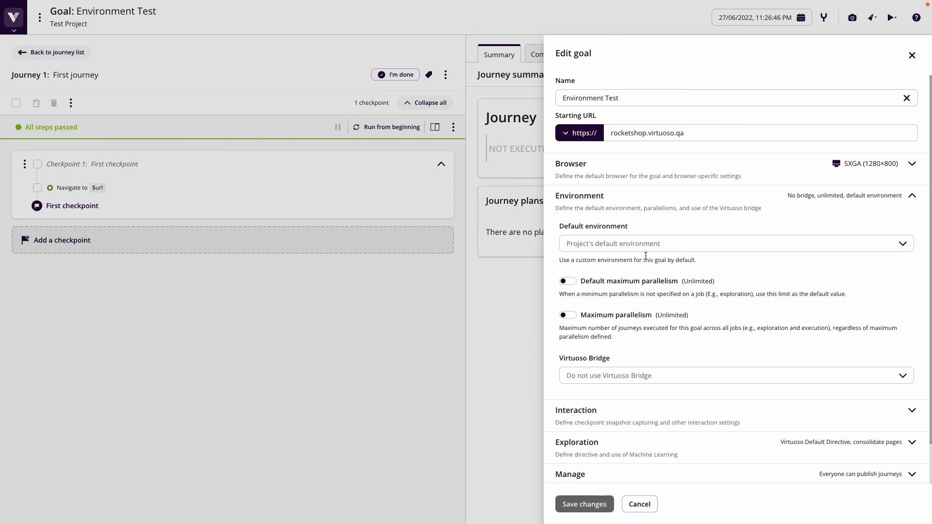
{"action": "left_click", "coordinate": [586, 247]}
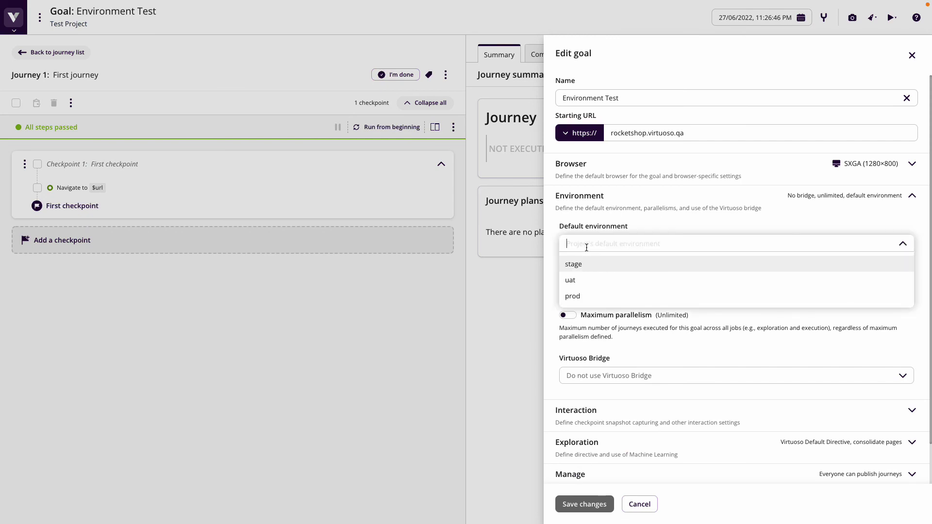
{"action": "left_click", "coordinate": [580, 267]}
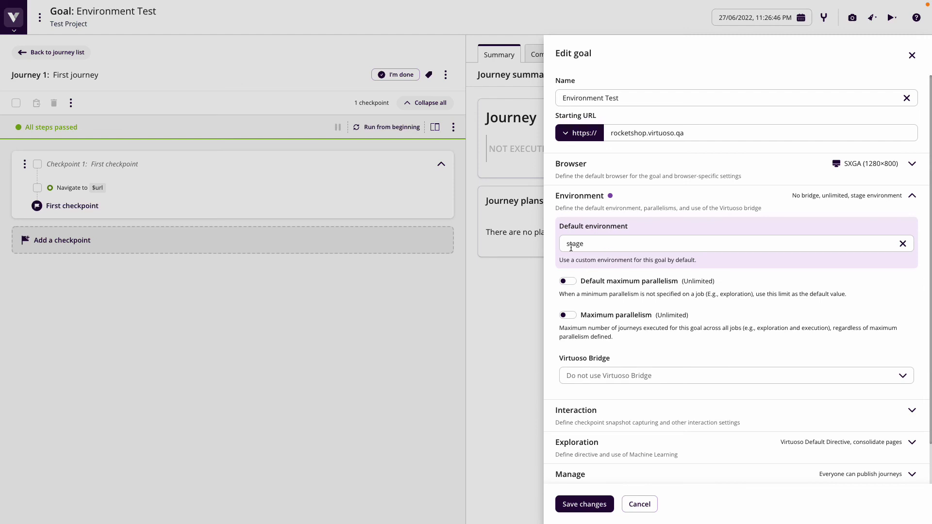
{"action": "left_click", "coordinate": [587, 247]}
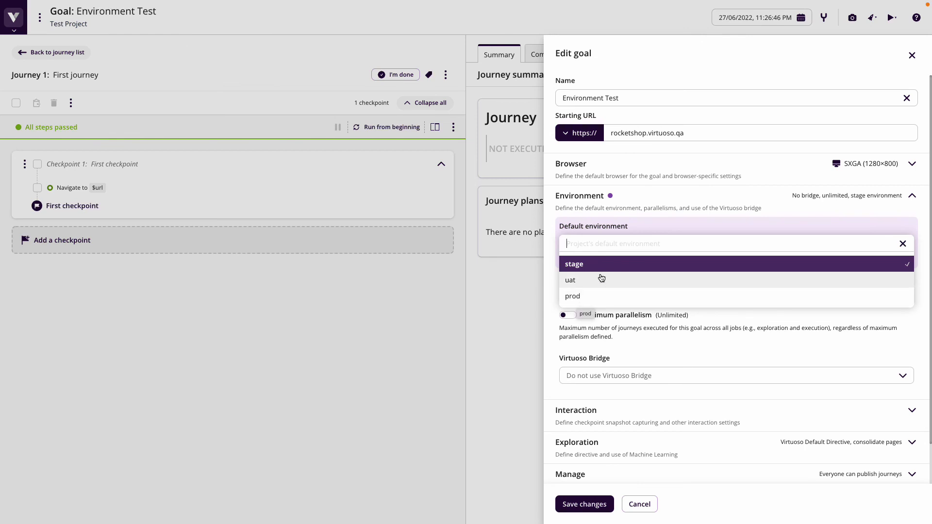
{"action": "left_click", "coordinate": [640, 505]}
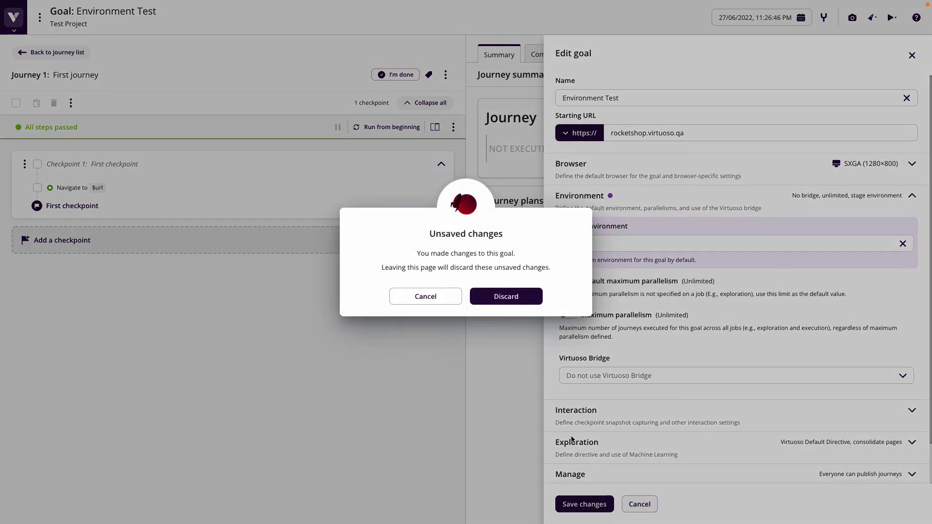
{"action": "left_click", "coordinate": [506, 309]}
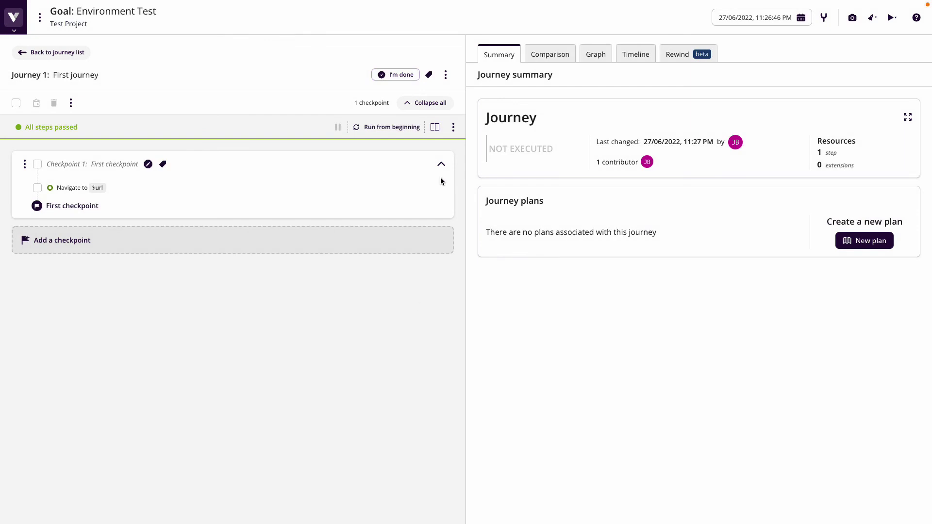
Run the First journey through Execute advanced, targeting the uat environment.
{"action": "left_click", "coordinate": [446, 76]}
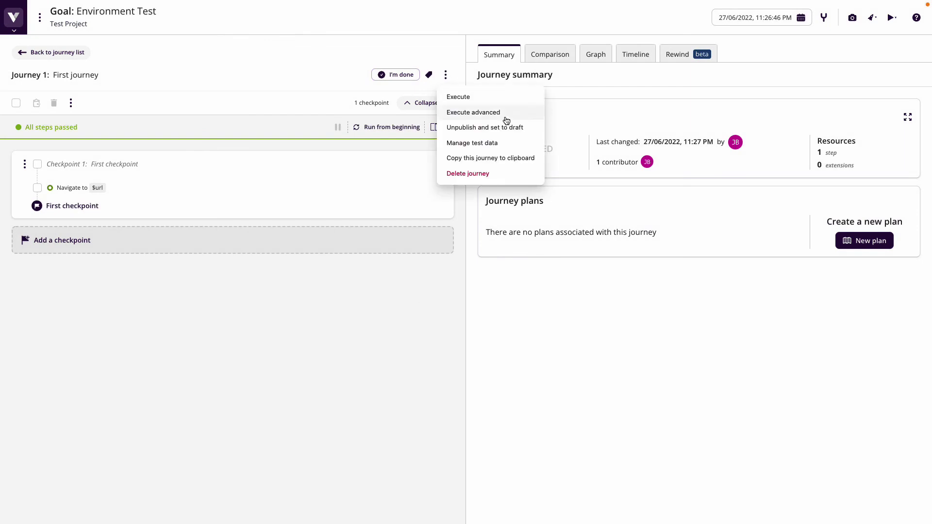
{"action": "left_click", "coordinate": [475, 113]}
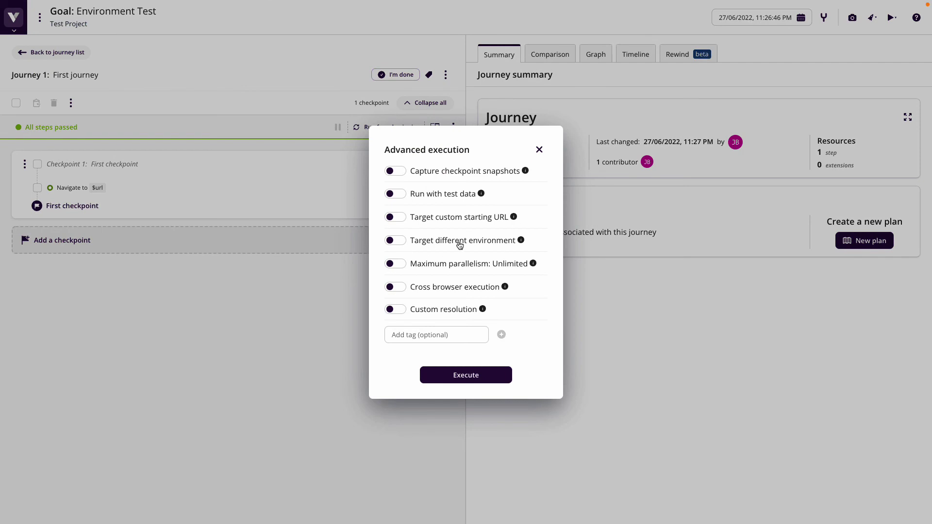
{"action": "left_click", "coordinate": [459, 242]}
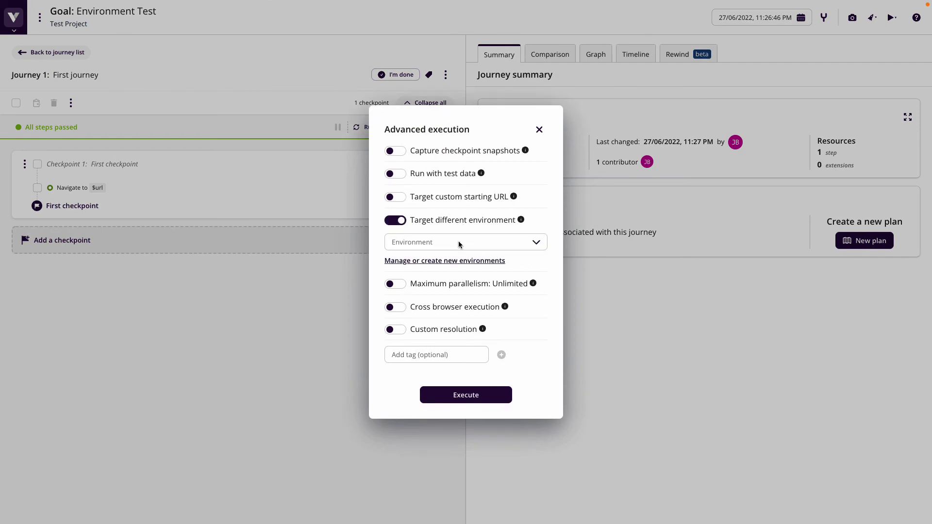
{"action": "left_click", "coordinate": [459, 242]}
{"action": "left_click", "coordinate": [393, 284]}
{"action": "left_click", "coordinate": [482, 401]}
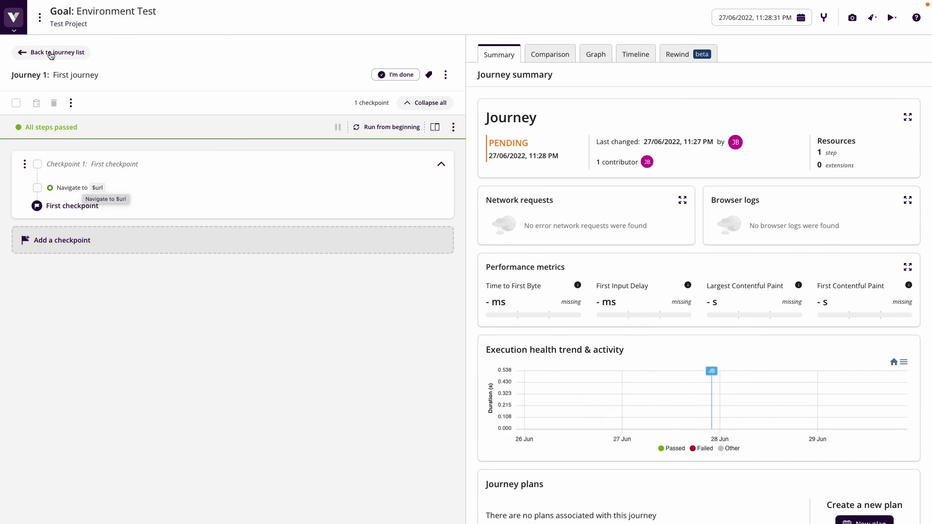
From Project activity, open the Environment Test job's First journey and show the Navigate step's side effects.
{"action": "mouse_move", "coordinate": [14, 33]}
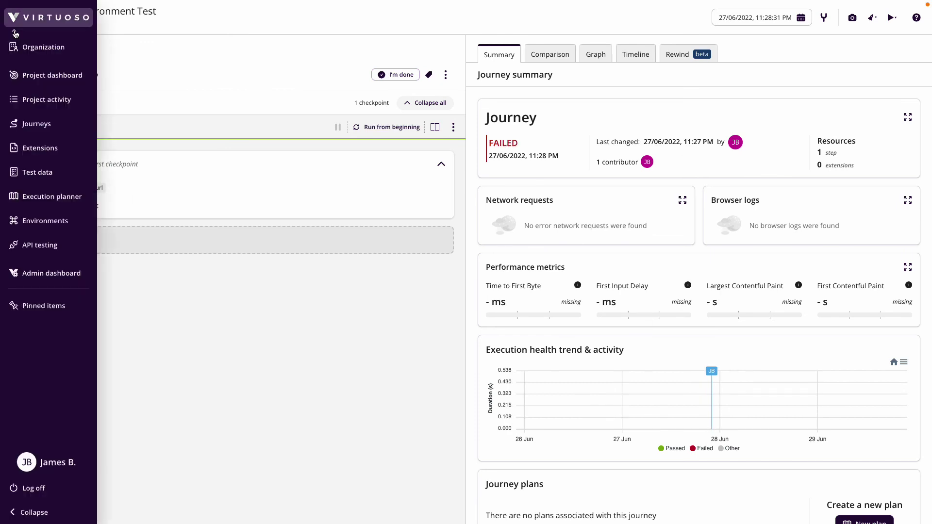
{"action": "left_click", "coordinate": [49, 102]}
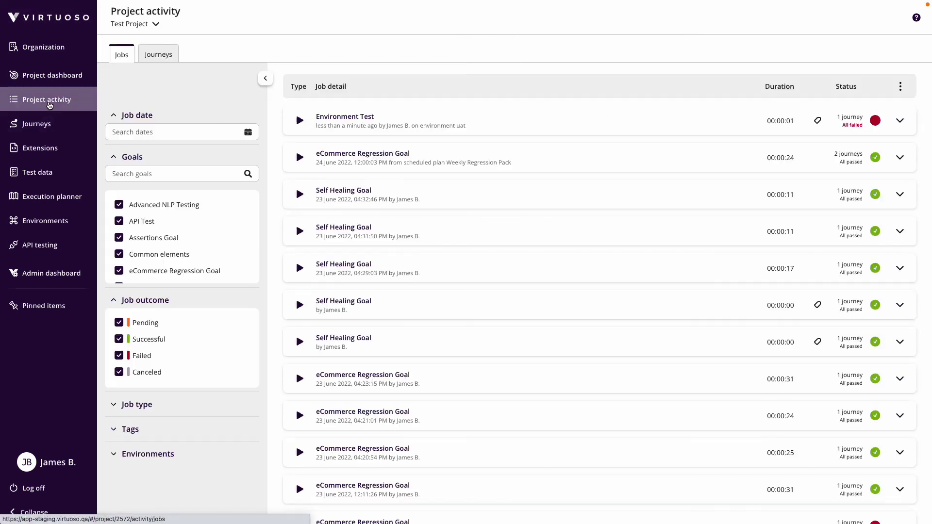
{"action": "left_click", "coordinate": [678, 119]}
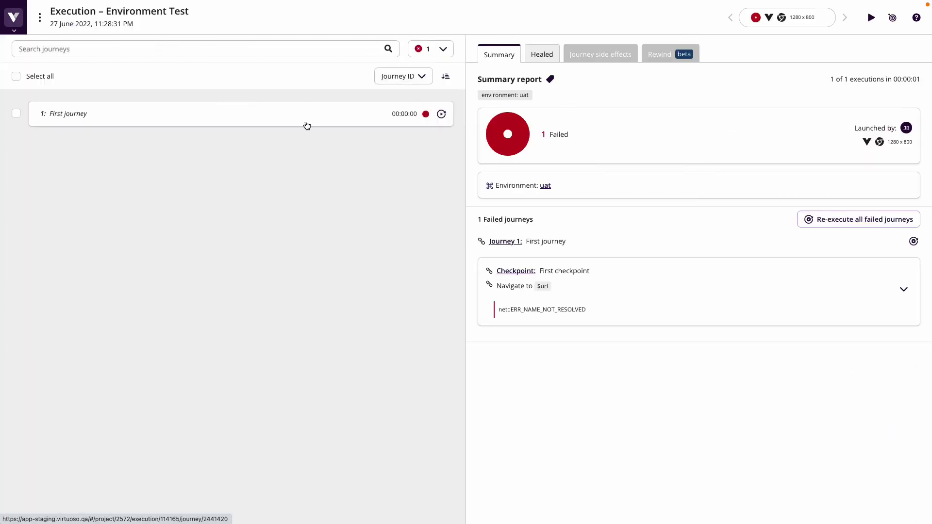
{"action": "left_click", "coordinate": [243, 119]}
{"action": "left_click", "coordinate": [67, 113]}
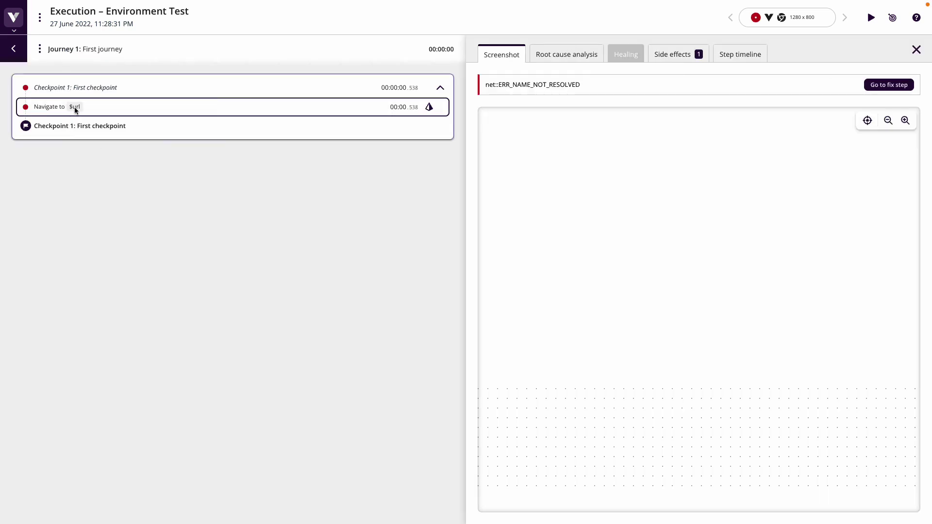
{"action": "left_click", "coordinate": [667, 52]}
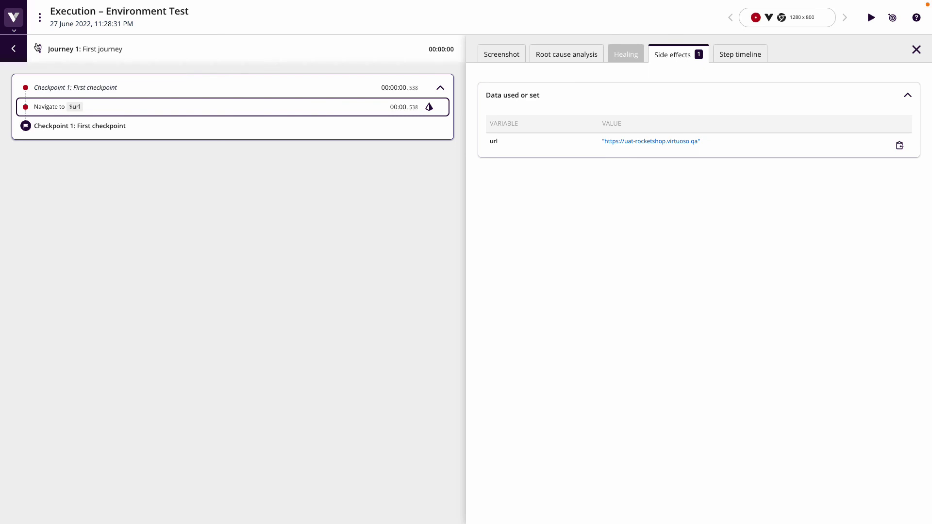
Review the stage, uat and prod url variables in Environments, abandoning a new prod variable.
{"action": "left_click", "coordinate": [17, 24]}
{"action": "left_click", "coordinate": [52, 222]}
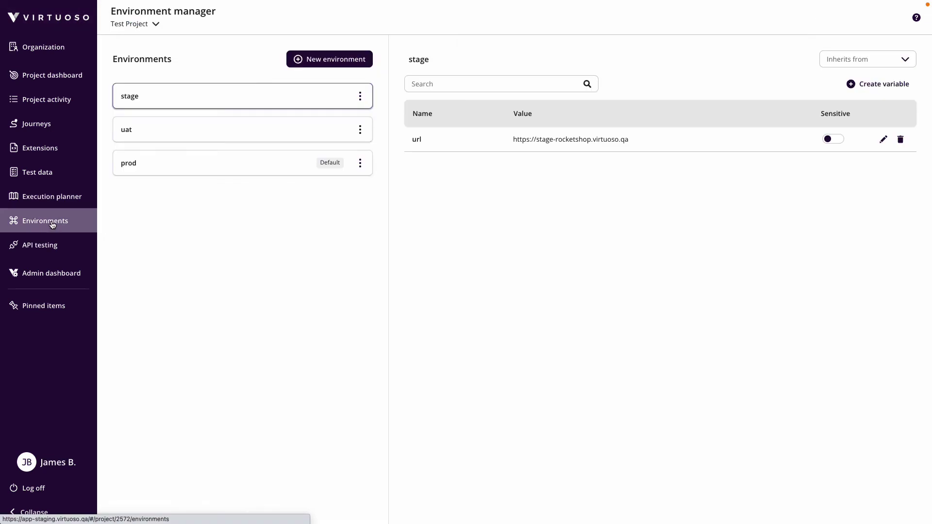
{"action": "left_click", "coordinate": [261, 168]}
{"action": "left_click", "coordinate": [280, 129]}
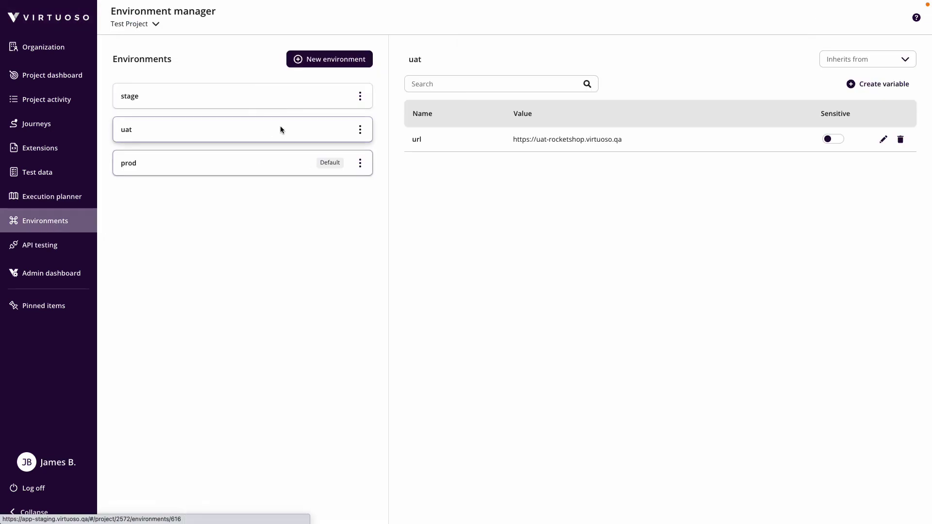
{"action": "left_click", "coordinate": [275, 105]}
{"action": "left_click", "coordinate": [307, 164]}
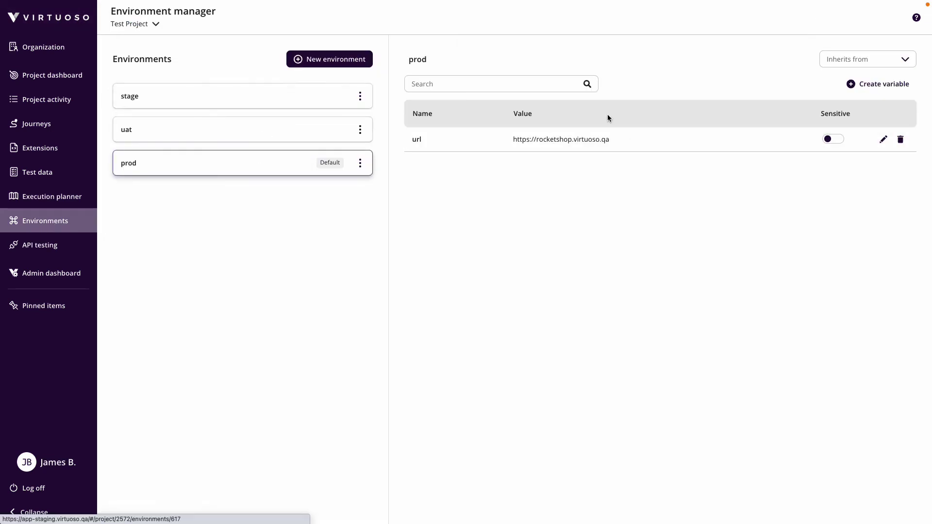
{"action": "left_click", "coordinate": [895, 85]}
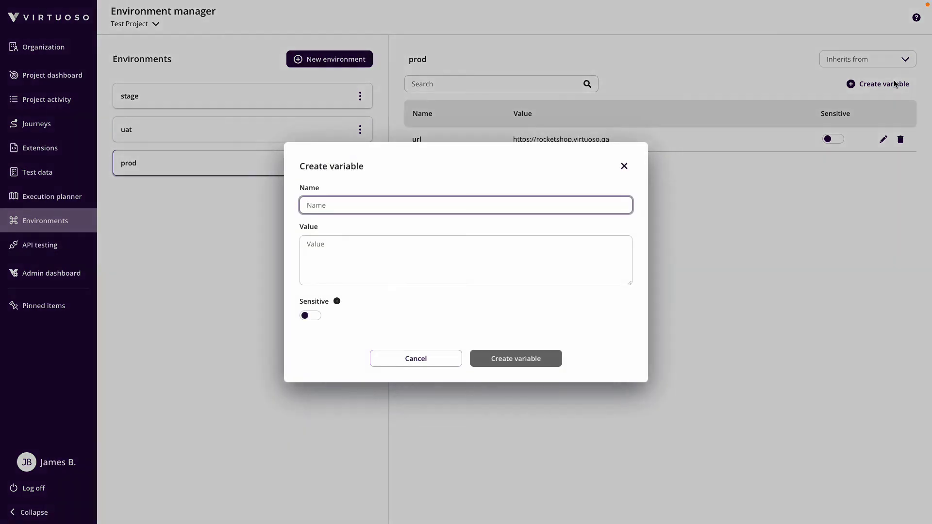
{"action": "type", "text": "username"}
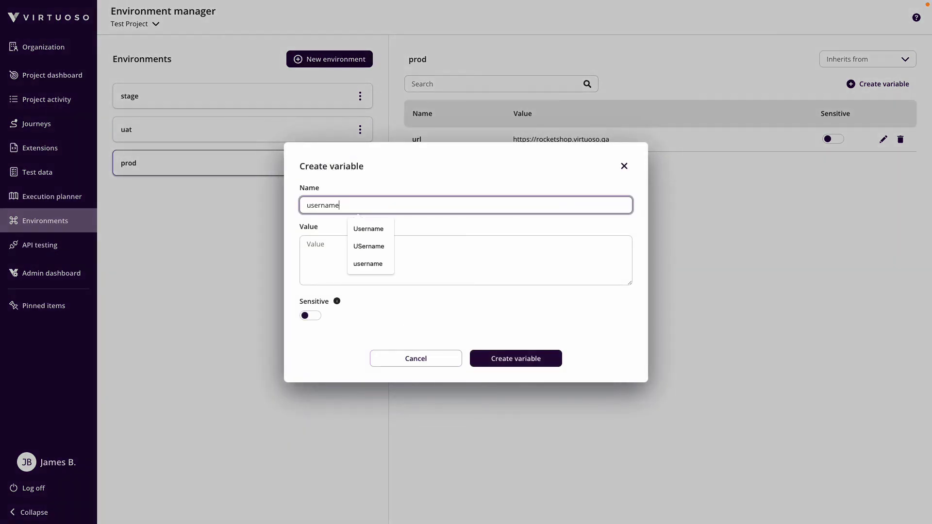
{"action": "left_click", "coordinate": [437, 358]}
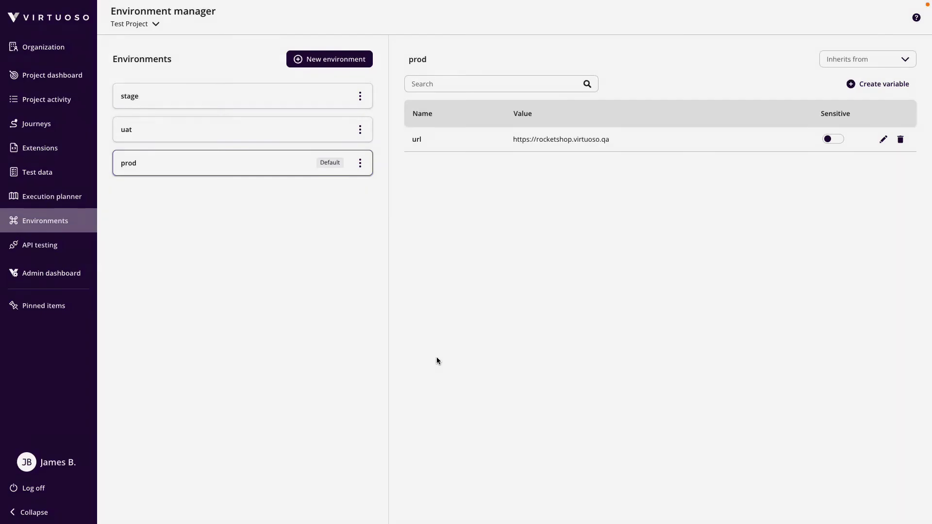
Return to the Environment Test goal's First journey via the Project dashboard.
{"action": "left_click", "coordinate": [360, 129]}
{"action": "left_click", "coordinate": [312, 133]}
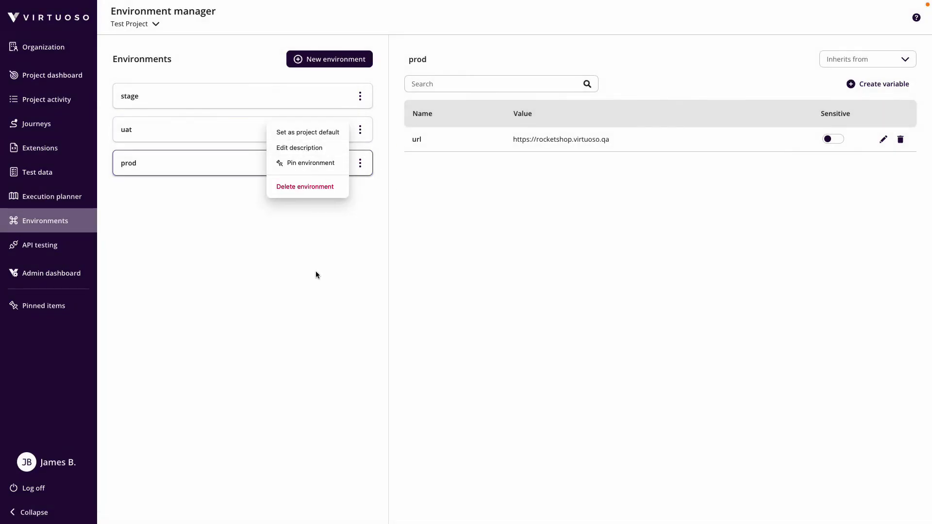
{"action": "left_click", "coordinate": [32, 80]}
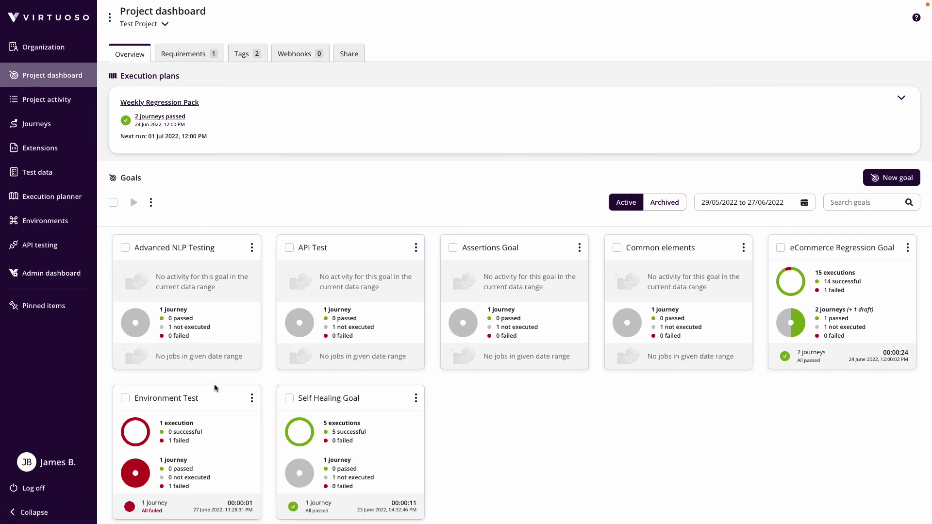
{"action": "left_click", "coordinate": [180, 404]}
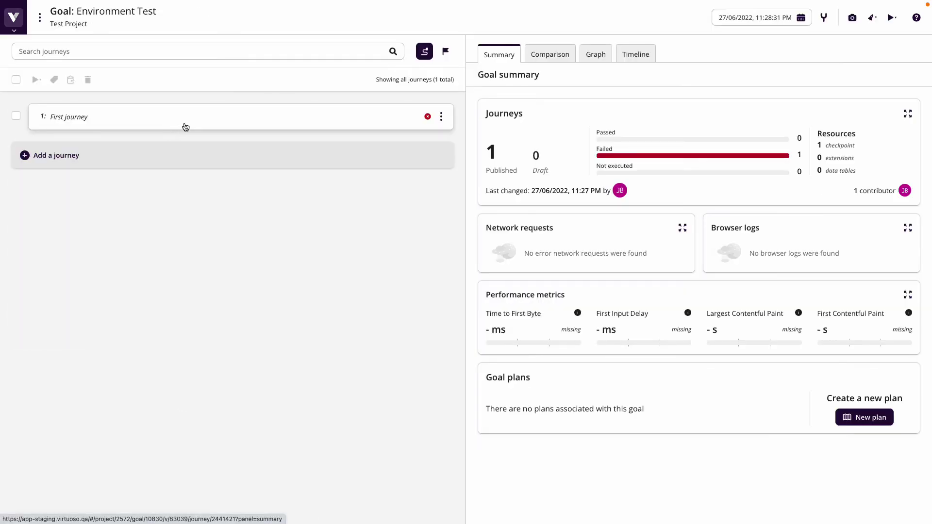
{"action": "left_click", "coordinate": [182, 125]}
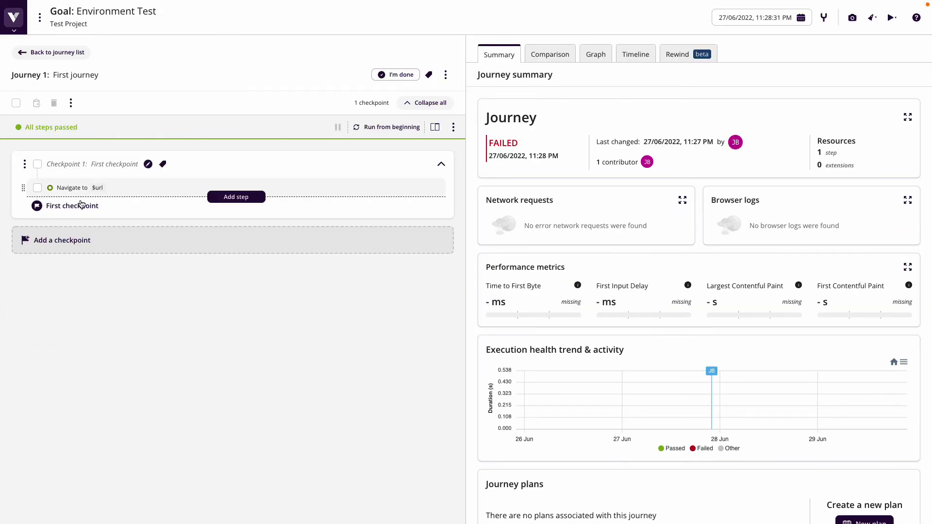